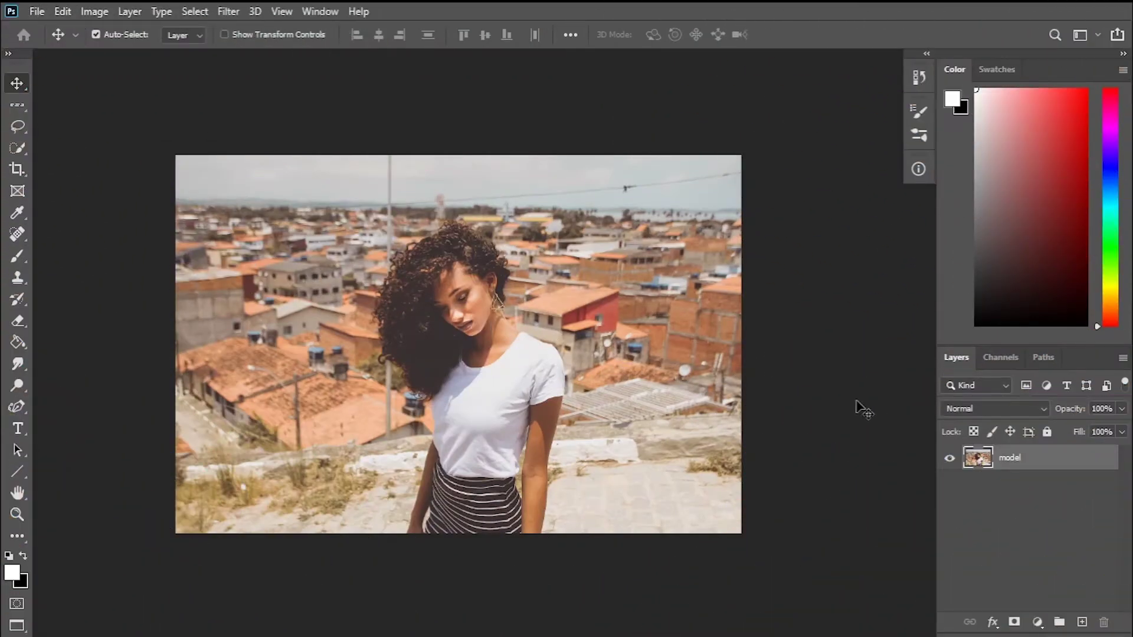
# - Select the woman by drawing a loop around her with the Object Selection tool in Lasso mode
pyautogui.click(24, 151)
pyautogui.click(78, 147)
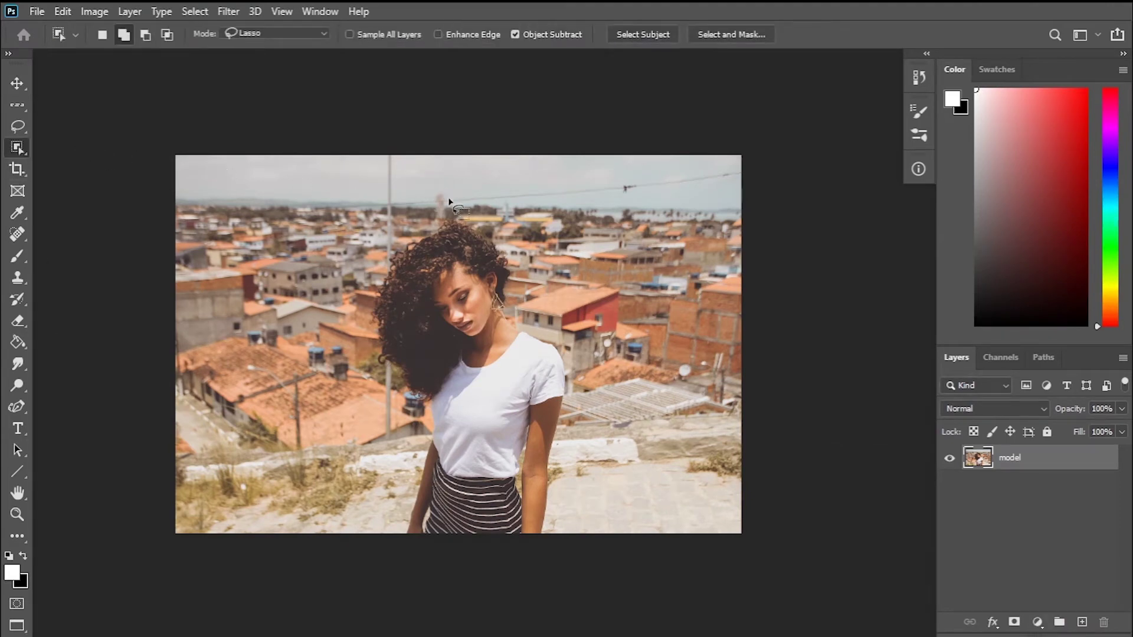
pyautogui.moveTo(384, 222)
pyautogui.mouseDown()
pyautogui.moveTo(474, 217)
pyautogui.moveTo(450, 210)
pyautogui.mouseUp()
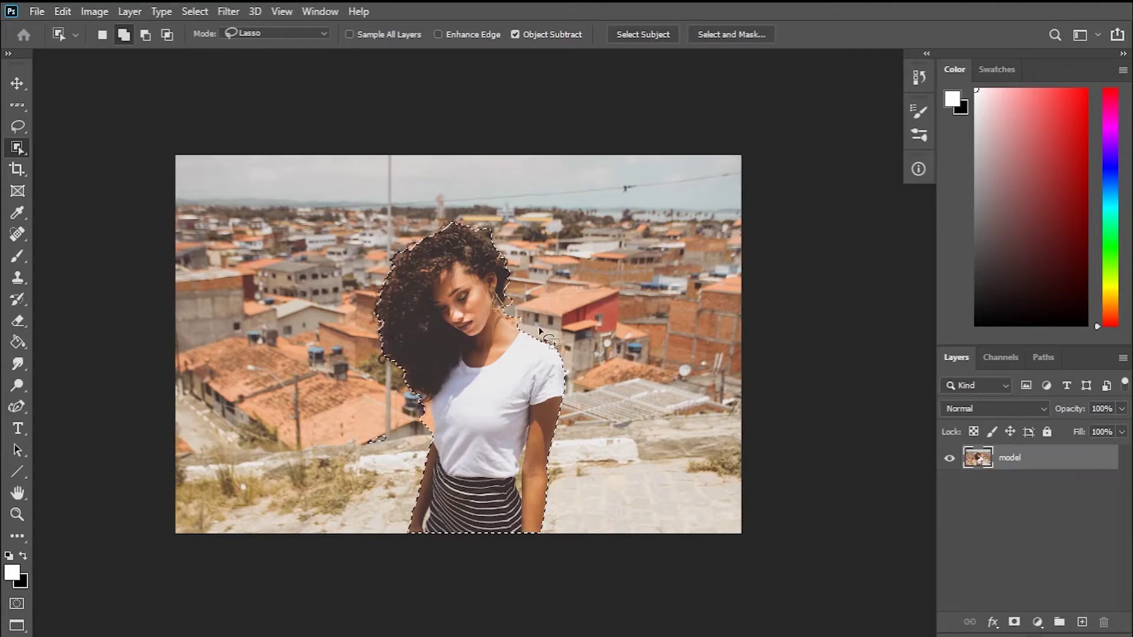
pyautogui.scroll(3, 540, 334)
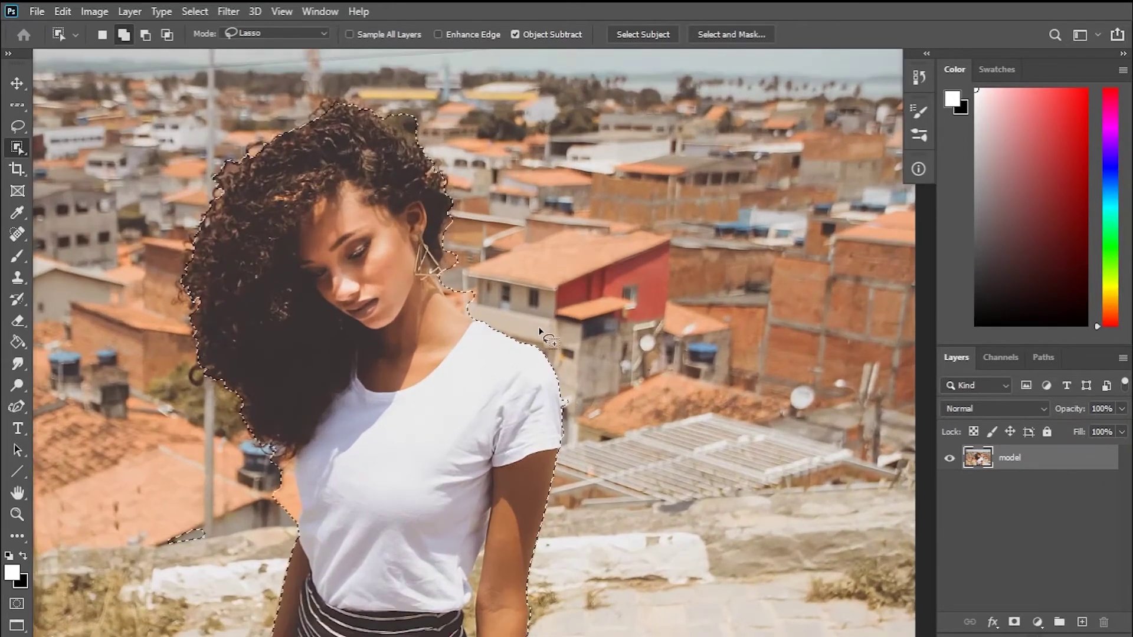
pyautogui.rightClick(18, 148)
pyautogui.click(73, 159)
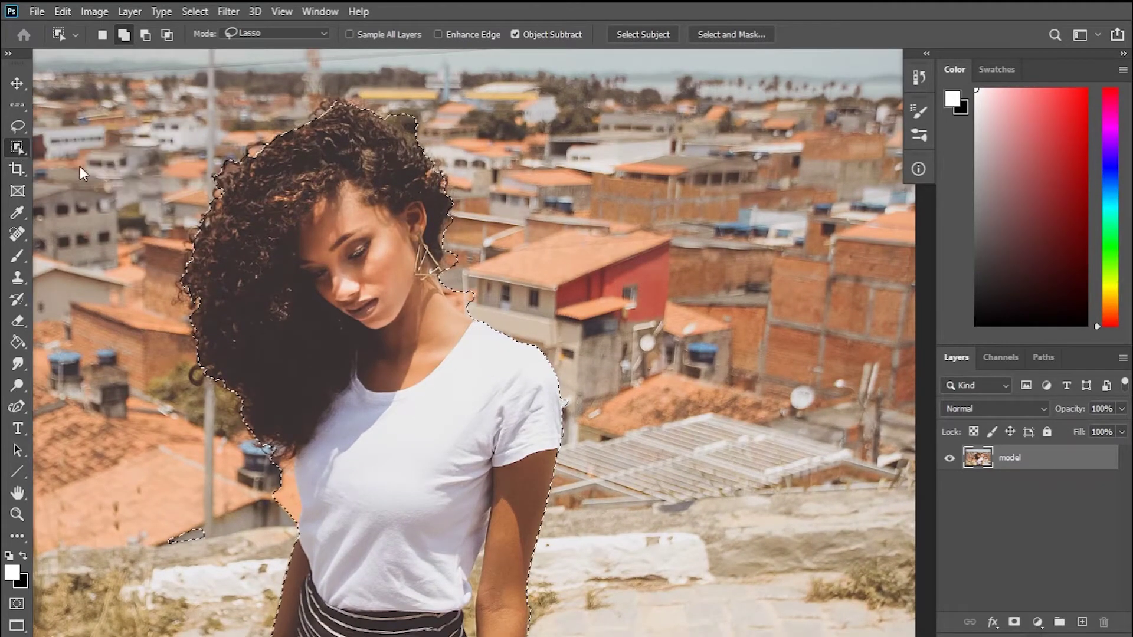
# - Subtract the background near her earring, neck and the strip between hair and shirt
pyautogui.click(154, 33)
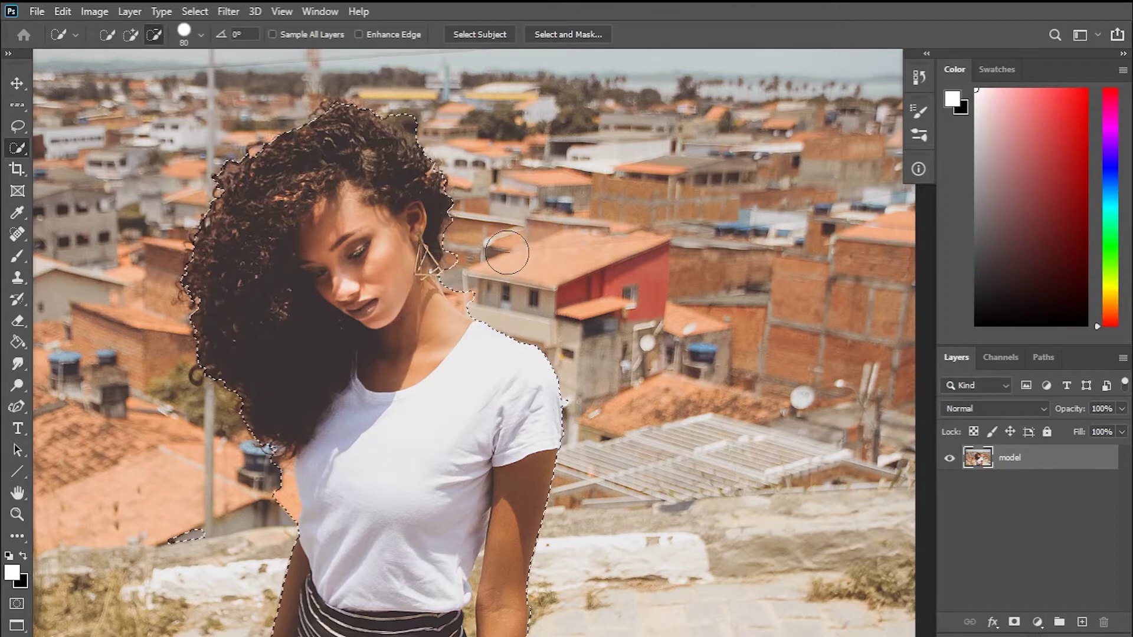
pyautogui.moveTo(482, 285); pyautogui.dragTo(490, 293)
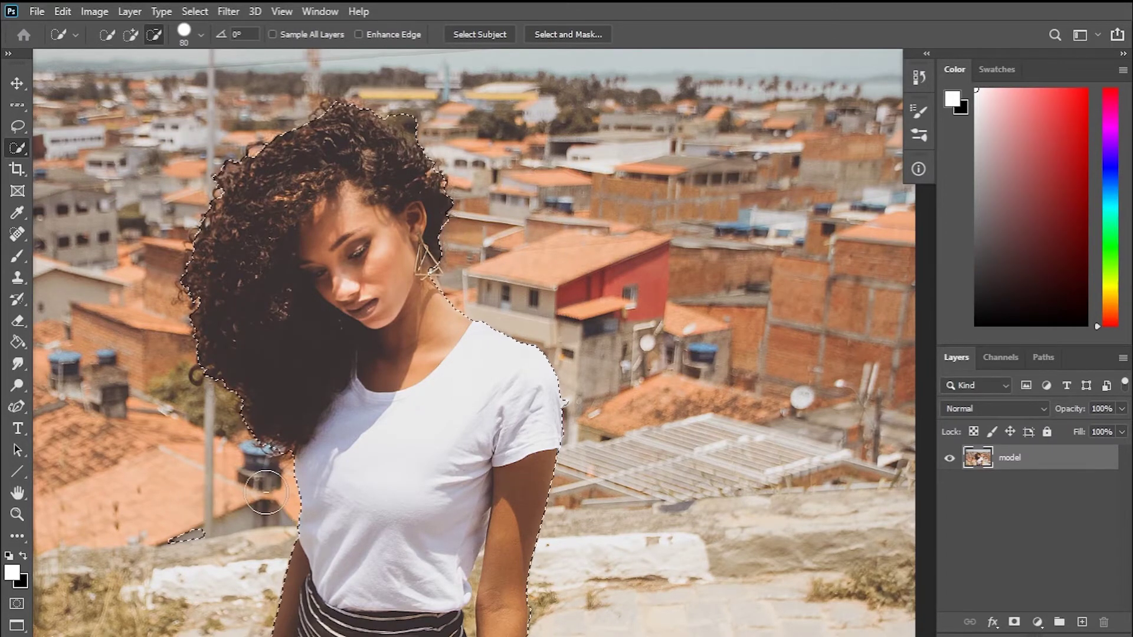
pyautogui.moveTo(260, 469); pyautogui.dragTo(269, 511)
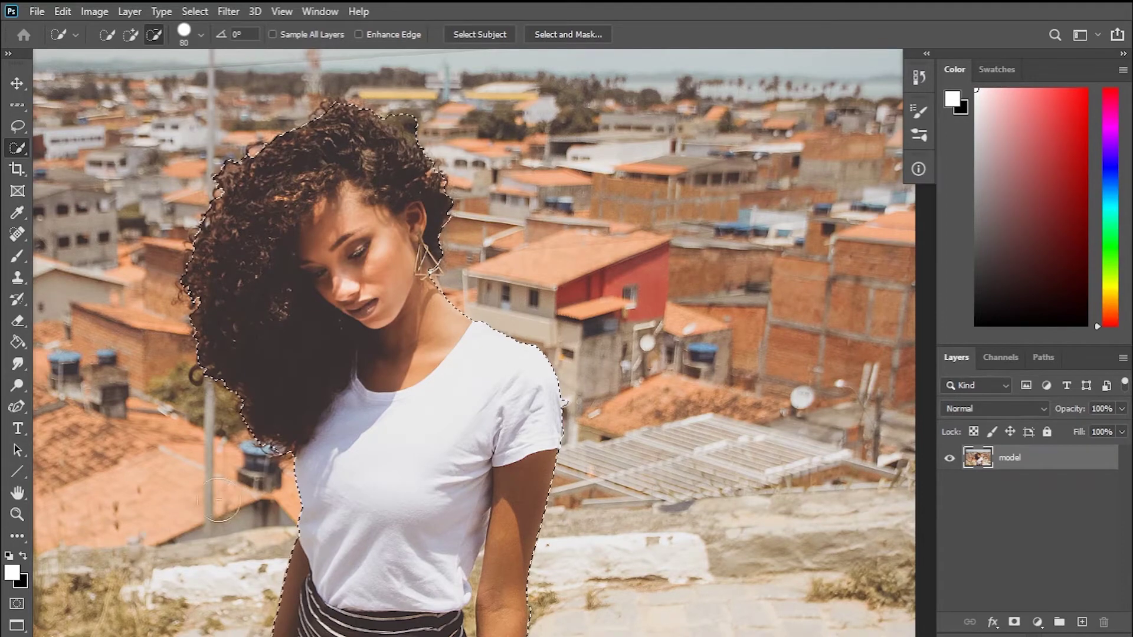
pyautogui.scroll(-2, 192, 502)
pyautogui.scroll(-3, 193, 475)
pyautogui.scroll(-2, 193, 475)
pyautogui.scroll(3, 88, 384)
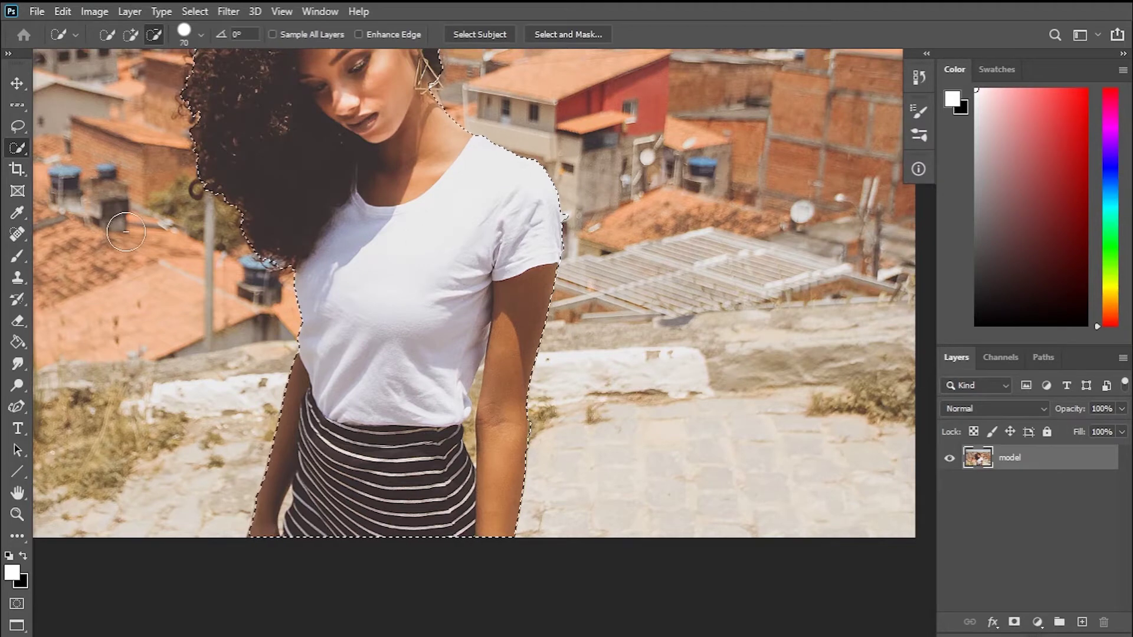
# - With a brush shrunk to 15, remove the arm-torso gap and add back the arm's right edge
pyautogui.press('[')
pyautogui.press('[')
pyautogui.press('[')
pyautogui.press('[')
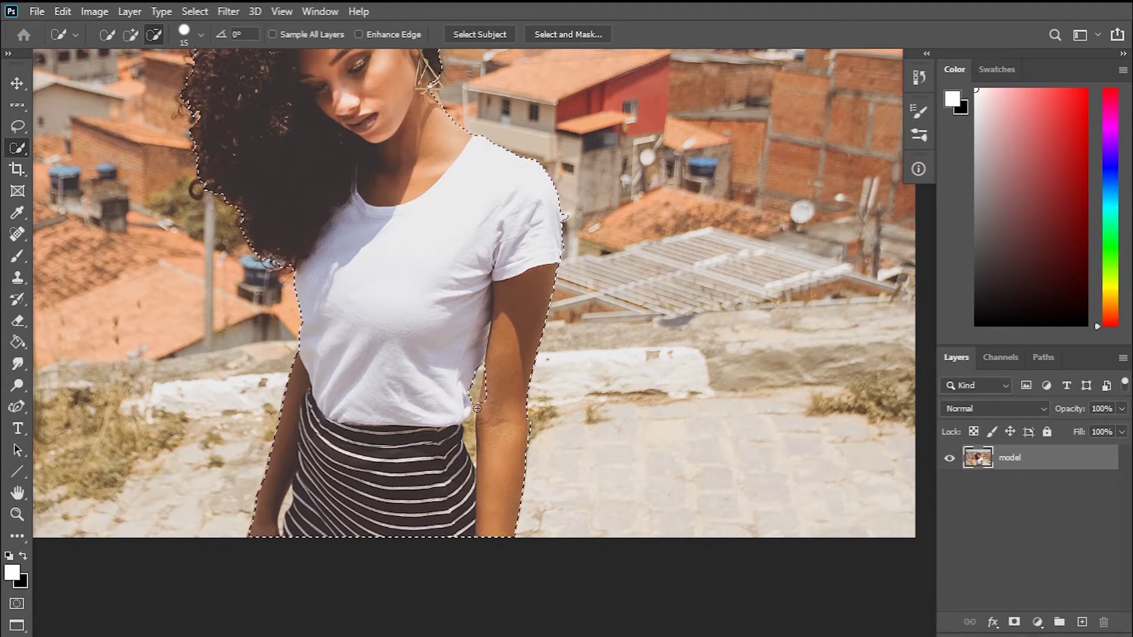
pyautogui.moveTo(481, 382); pyautogui.dragTo(478, 430)
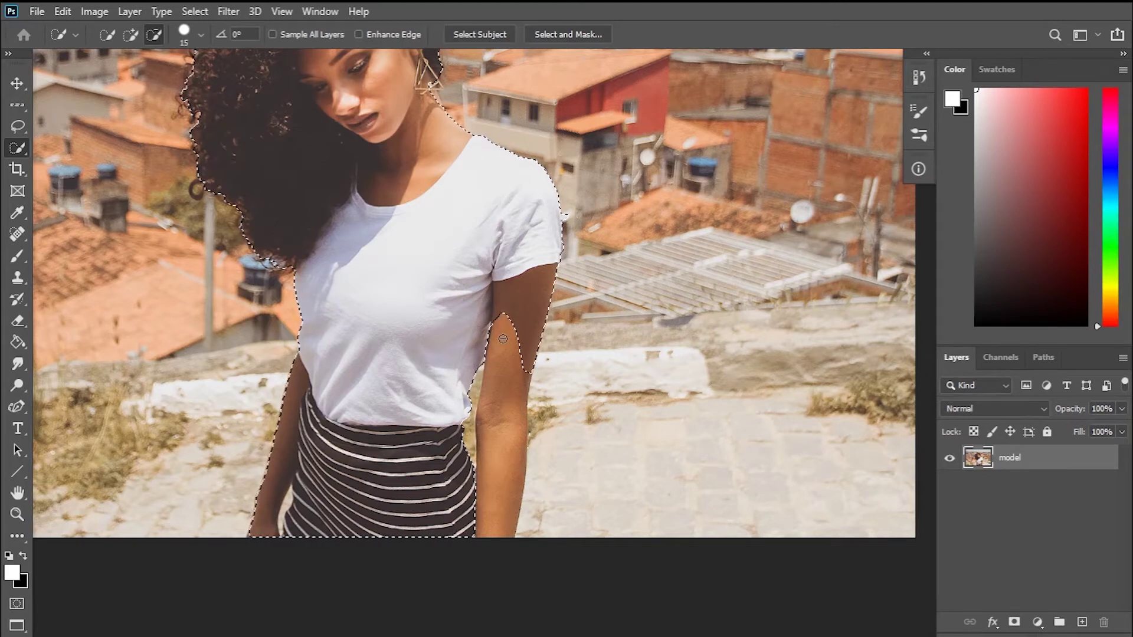
pyautogui.click(131, 36)
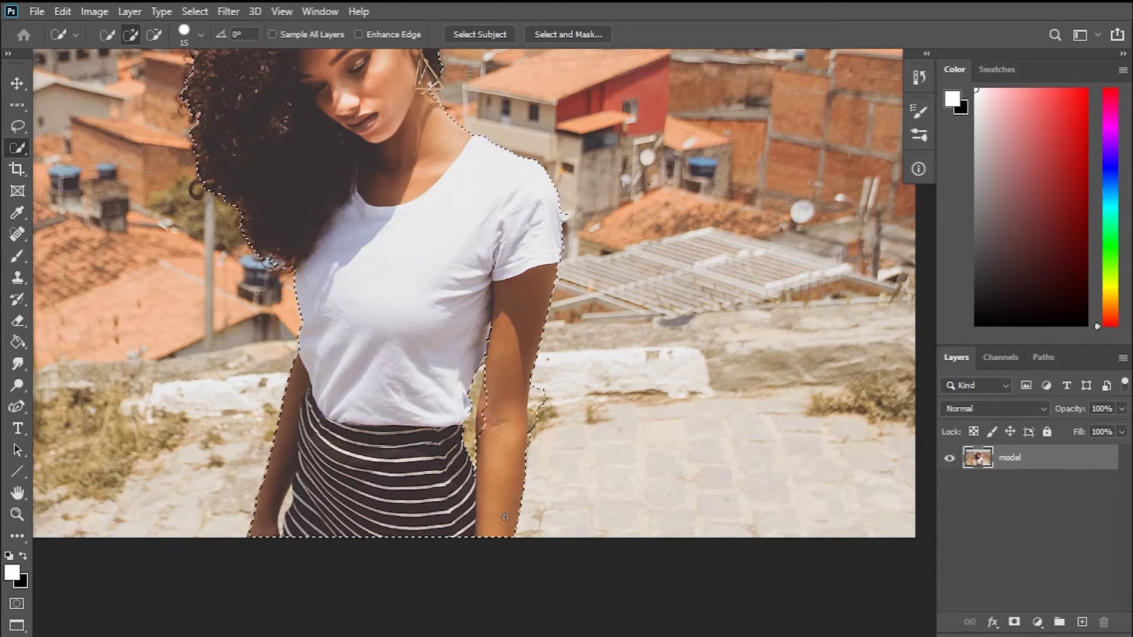
pyautogui.click(542, 393)
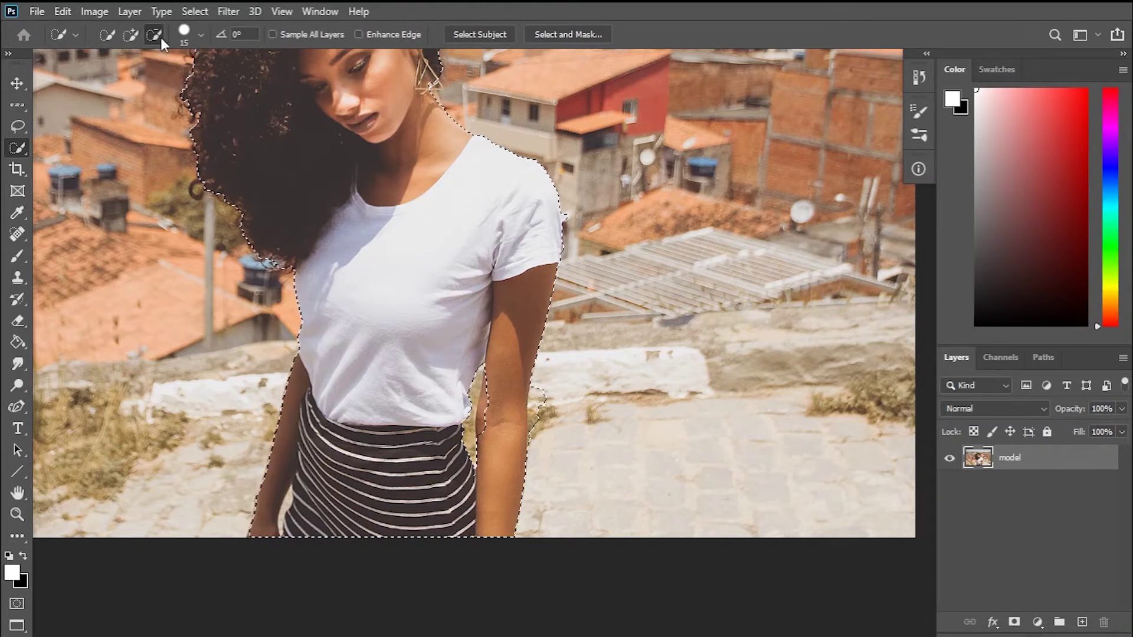
# - Trim the selection along the arm's right edge with the Quick Selection brush shrunk to 9, set to subtract
pyautogui.moveTo(546, 388); pyautogui.dragTo(539, 420)
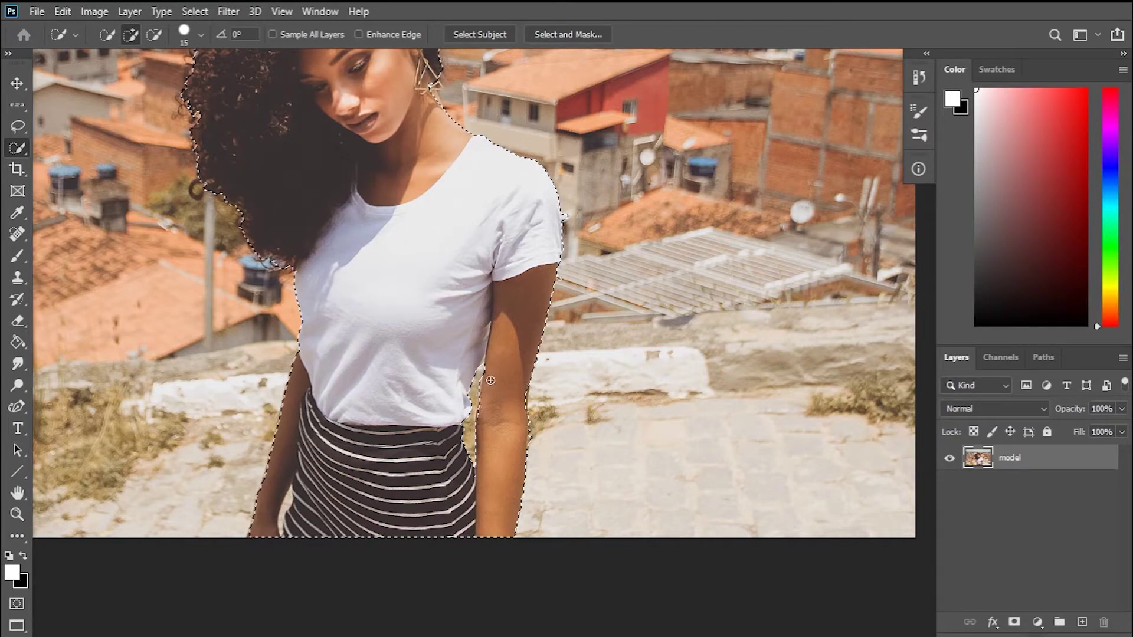
pyautogui.scroll(-3, 273, 480)
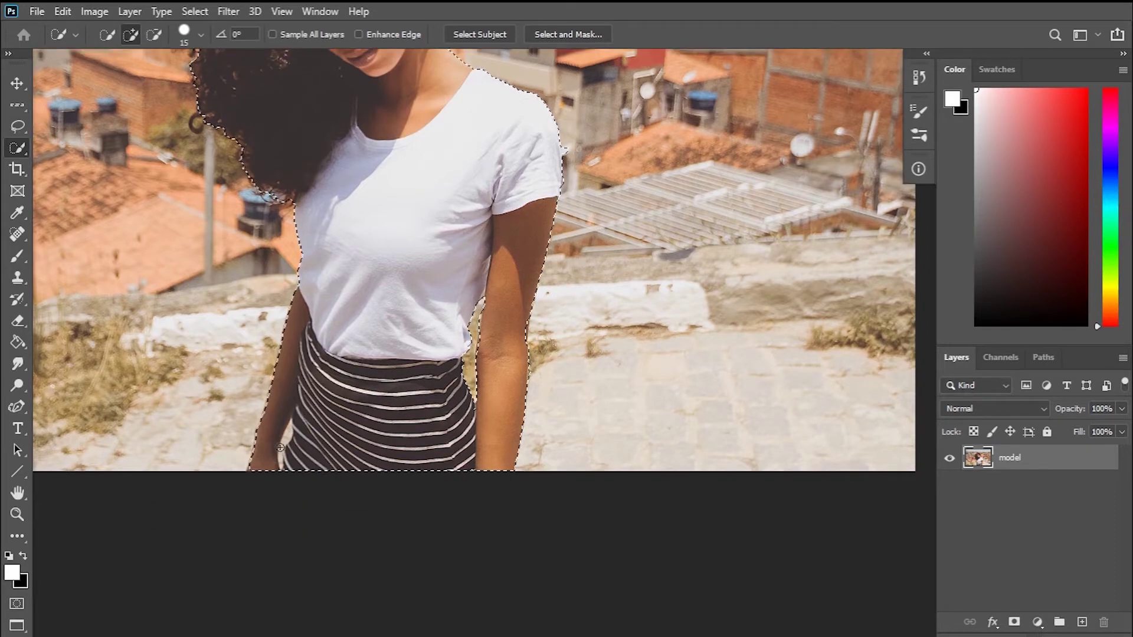
pyautogui.press('[')
pyautogui.press('[')
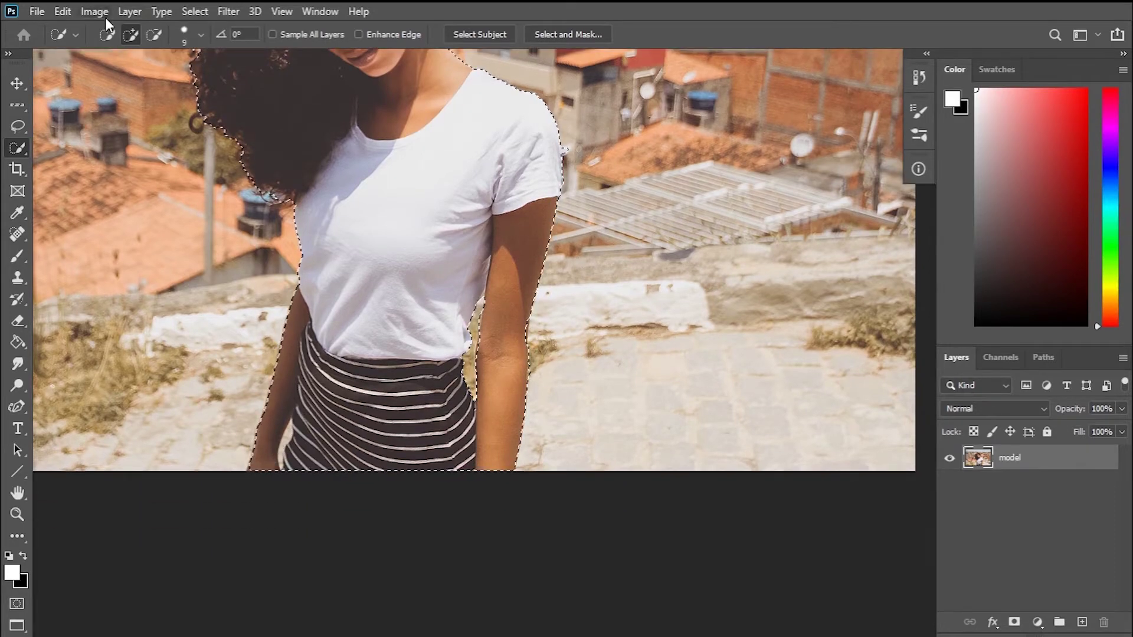
pyautogui.click(154, 34)
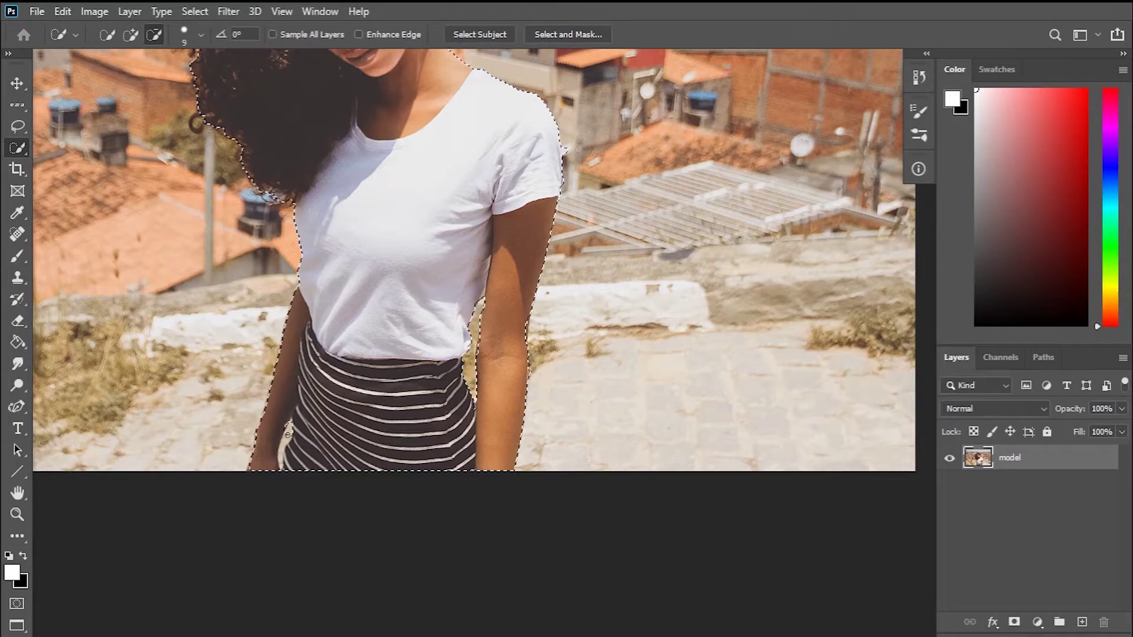
pyautogui.scroll(4, 271, 355)
pyautogui.scroll(7, 264, 263)
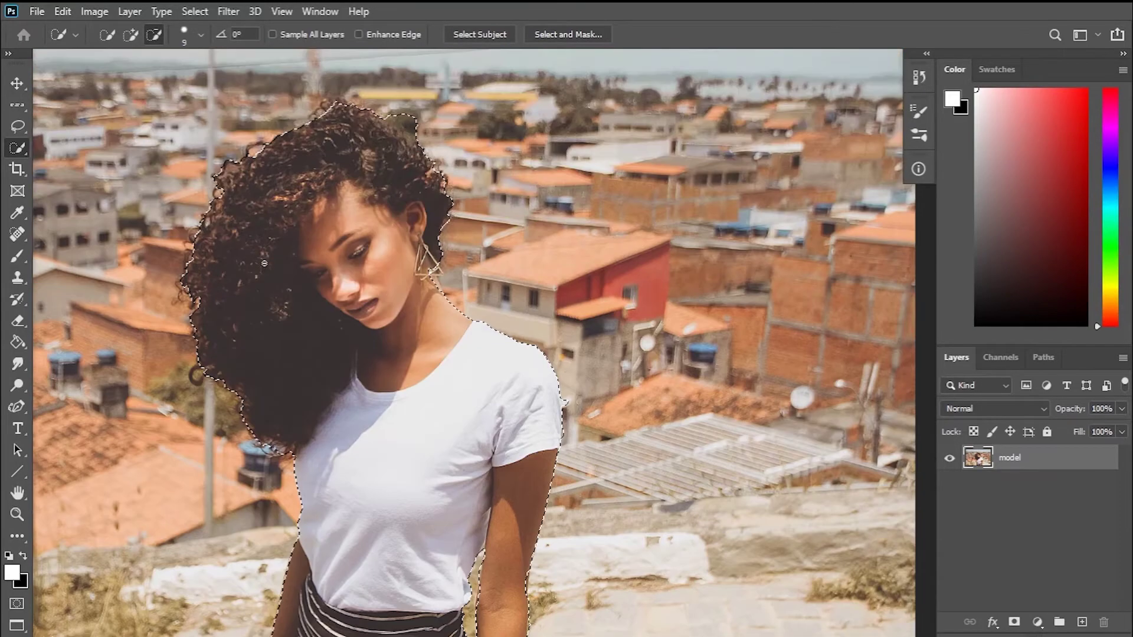
pyautogui.scroll(1, 265, 264)
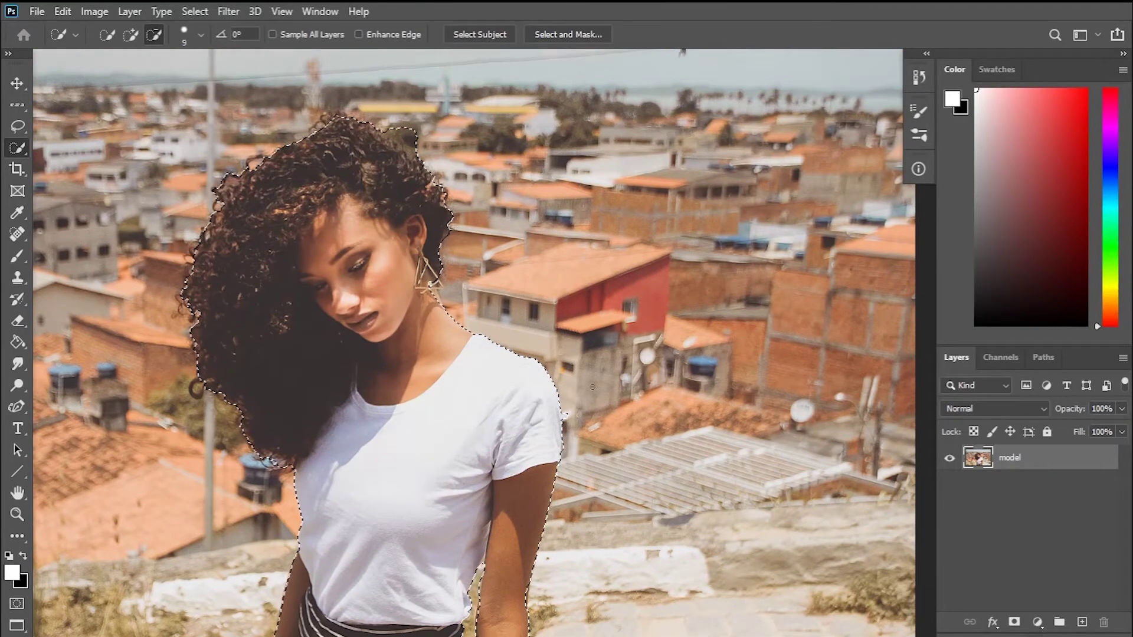
pyautogui.scroll(-5, 593, 387)
pyautogui.scroll(-2, 480, 554)
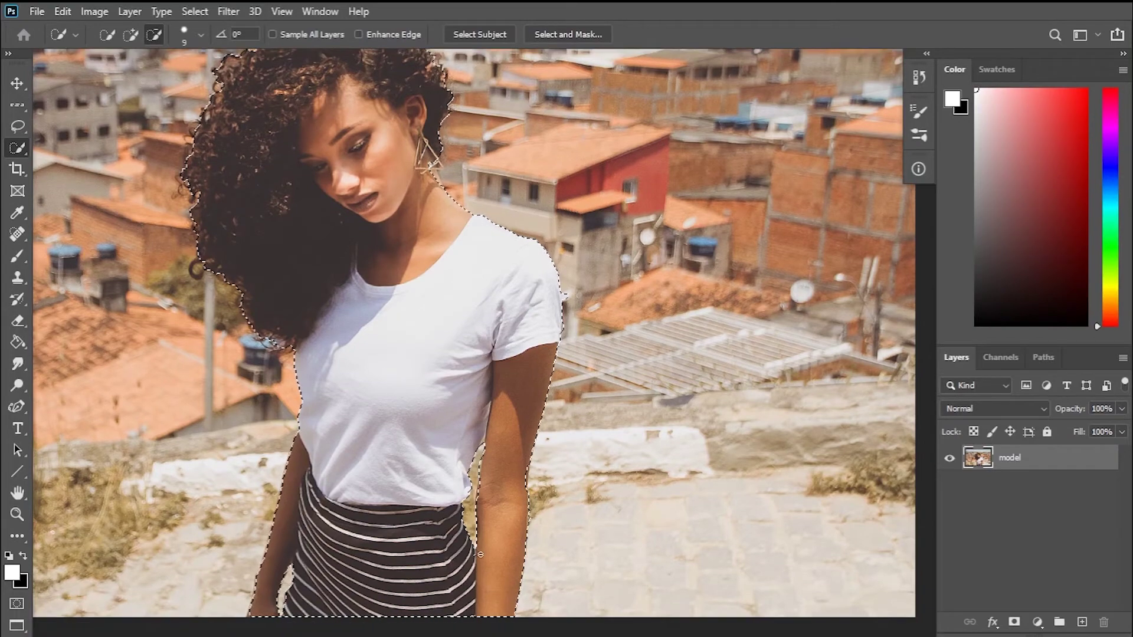
# - In Select and Mask, refine the hair edges and add or subtract areas with the Quick Selection brush
pyautogui.click(568, 34)
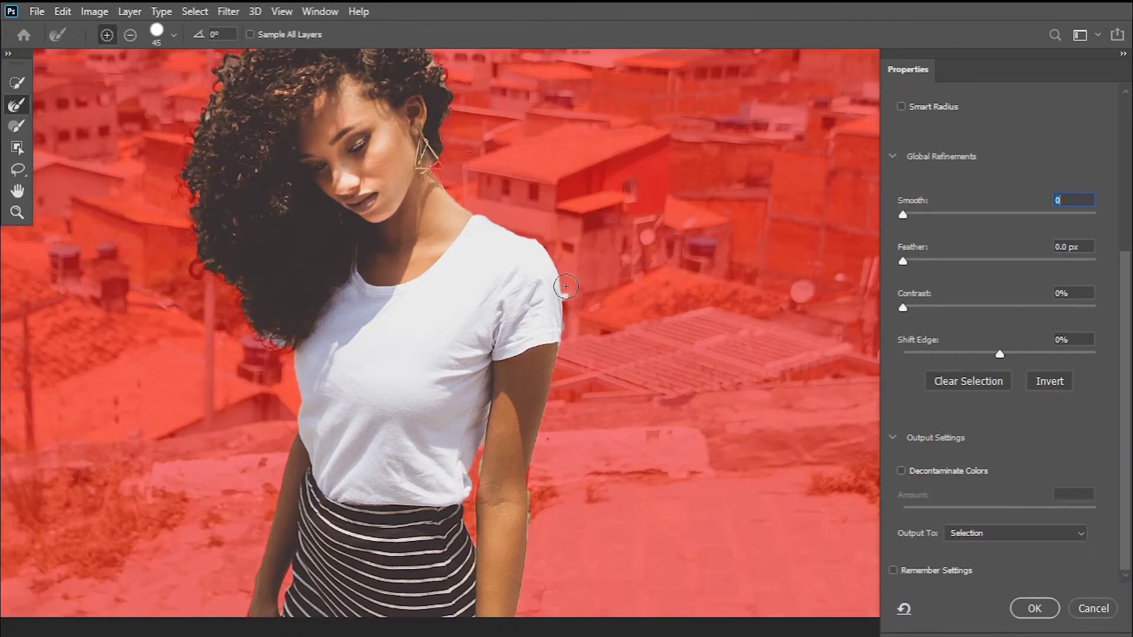
pyautogui.click(17, 212)
pyautogui.moveTo(405, 298); pyautogui.dragTo(389, 289)
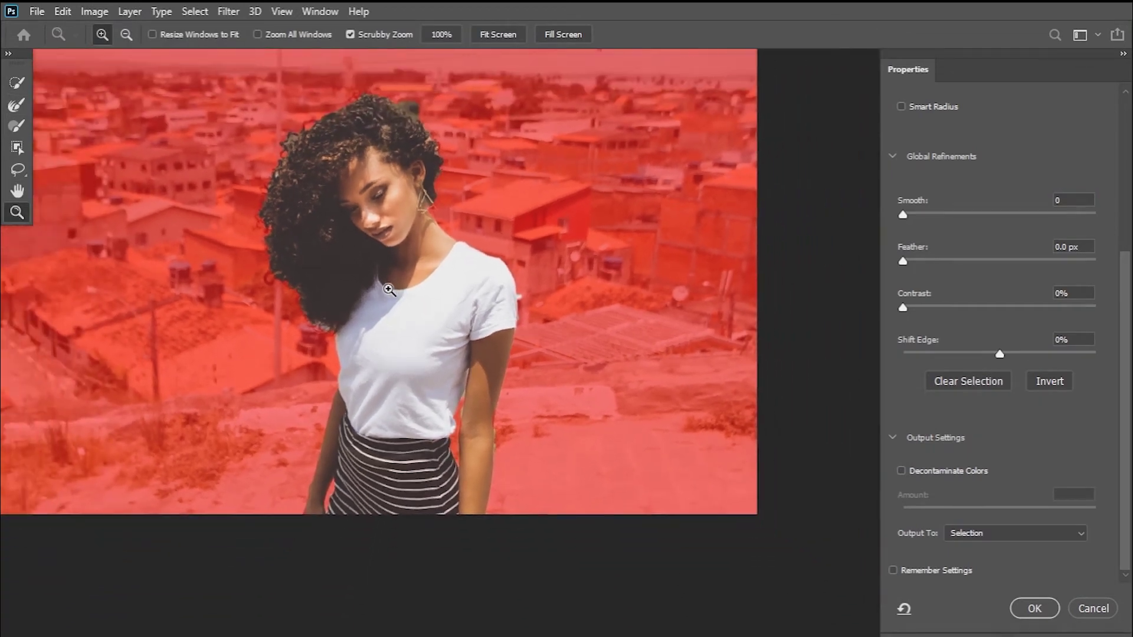
pyautogui.click(17, 105)
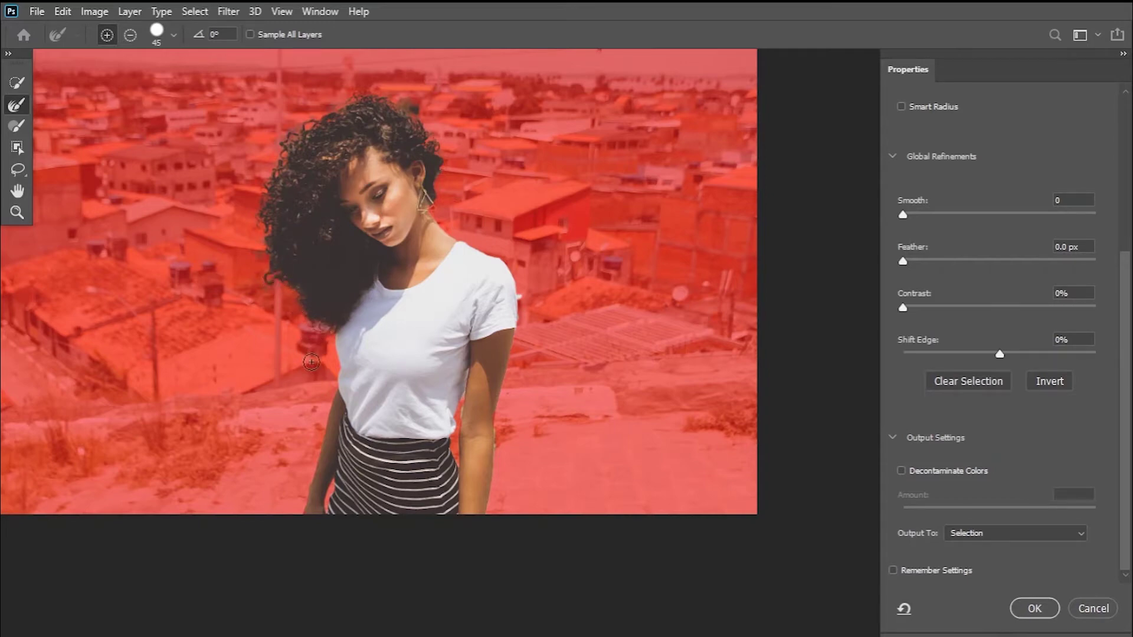
pyautogui.scroll(-2, 311, 362)
pyautogui.click(16, 83)
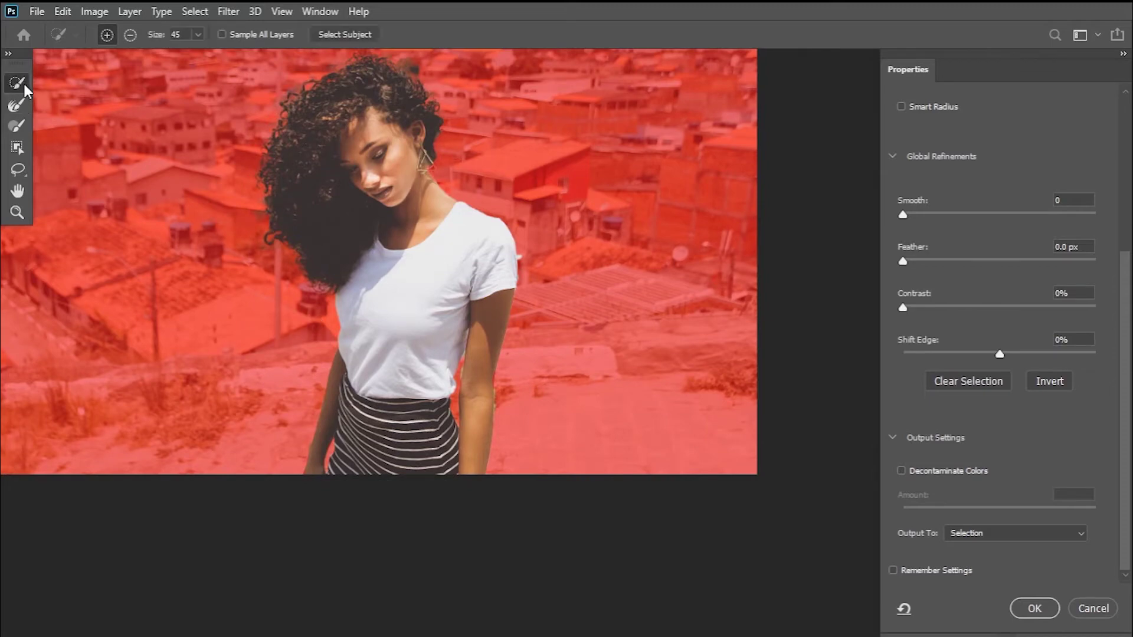
pyautogui.click(130, 34)
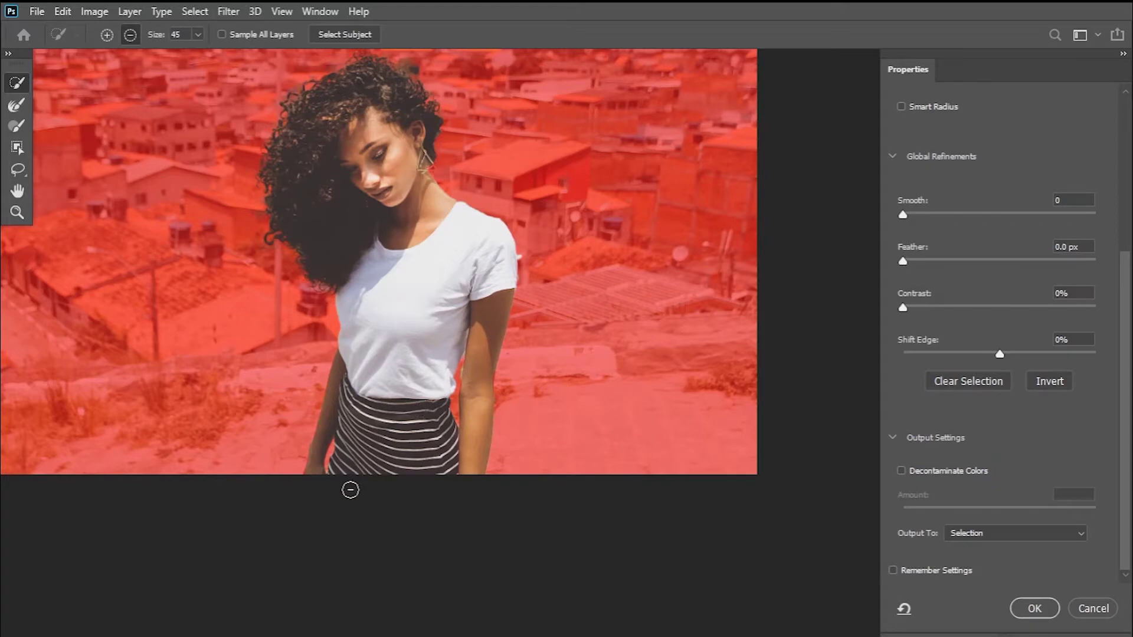
pyautogui.scroll(3, 203, 273)
pyautogui.scroll(2, 343, 151)
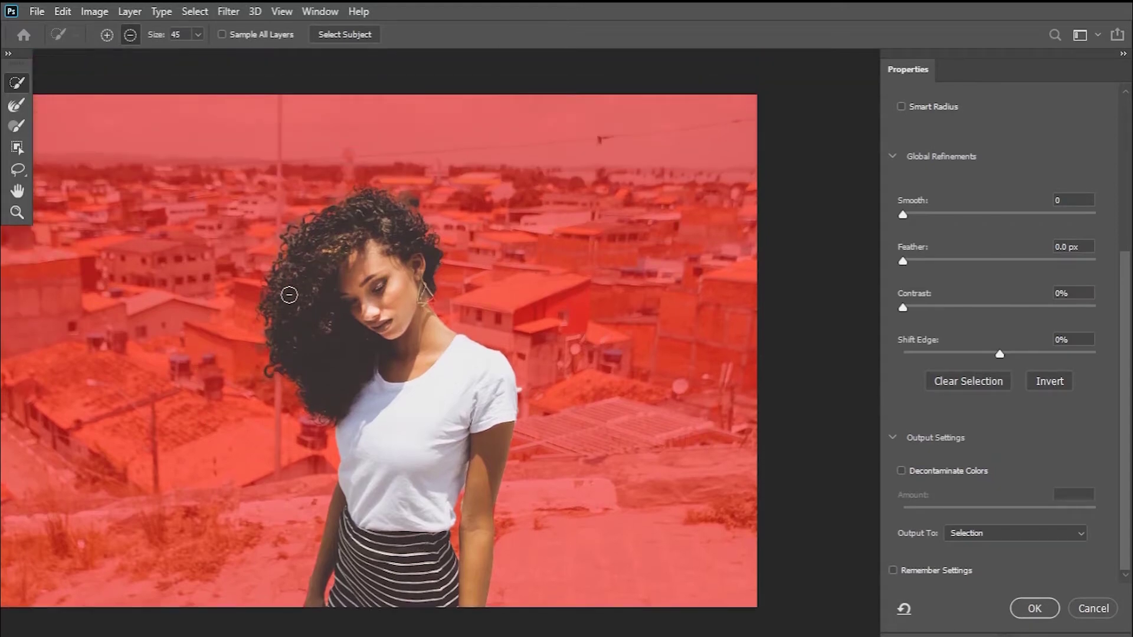
pyautogui.click(106, 34)
# - Output the refined selection as a new layer with layer mask, creating 'model copy'
pyautogui.click(1050, 533)
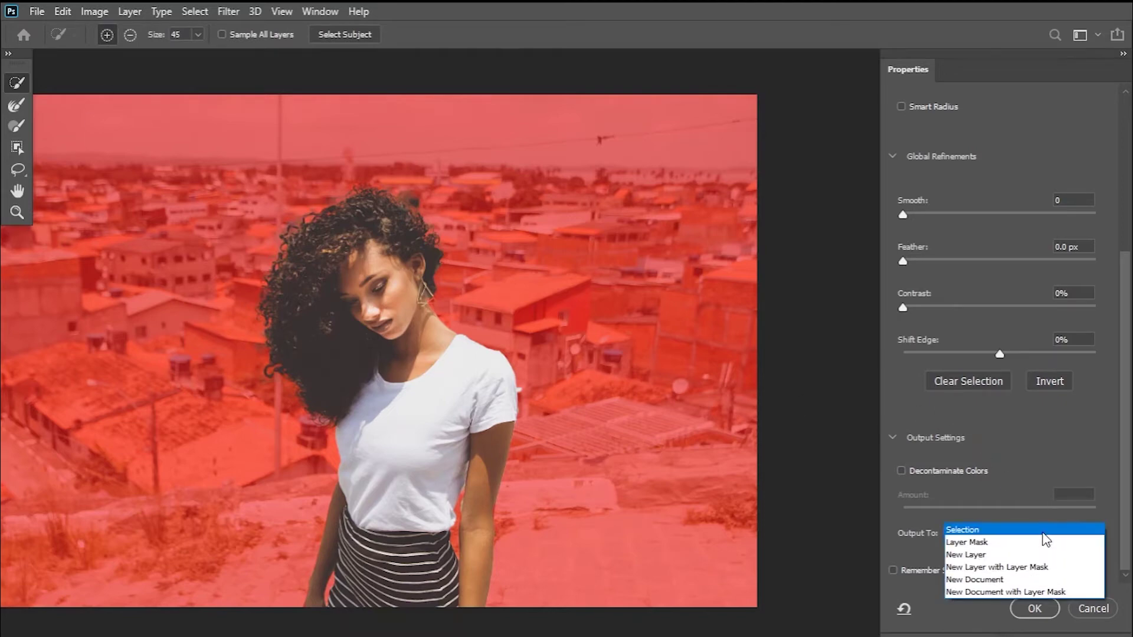
pyautogui.click(1028, 569)
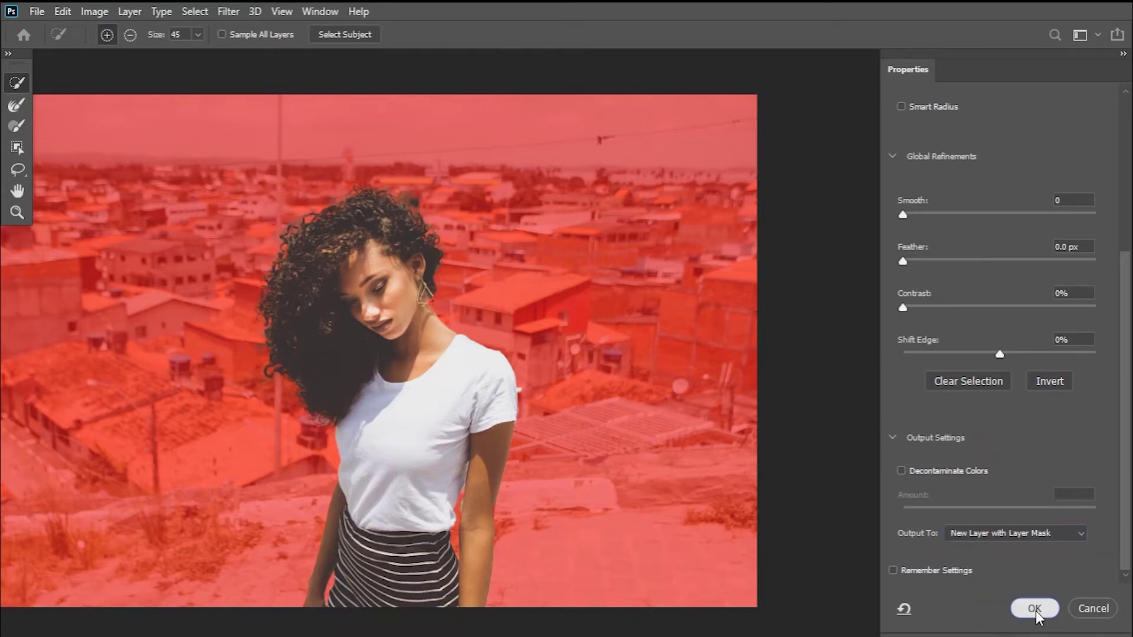
pyautogui.click(1034, 610)
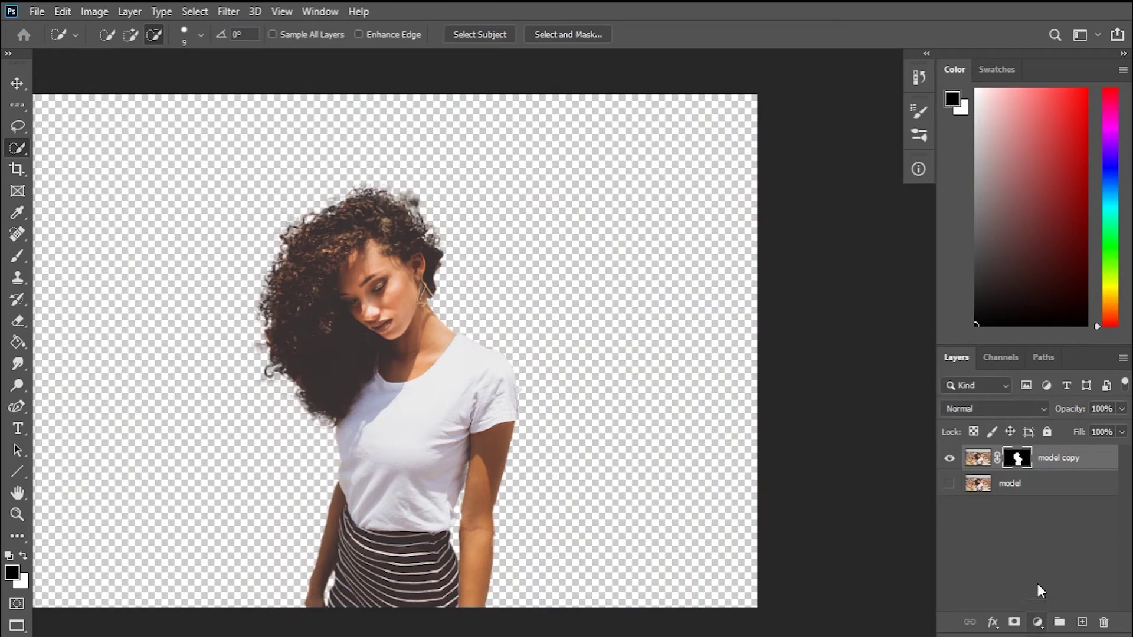
# - Show the original model layer, load the cutout's mask as a selection, and expand it by 20 px
pyautogui.click(950, 484)
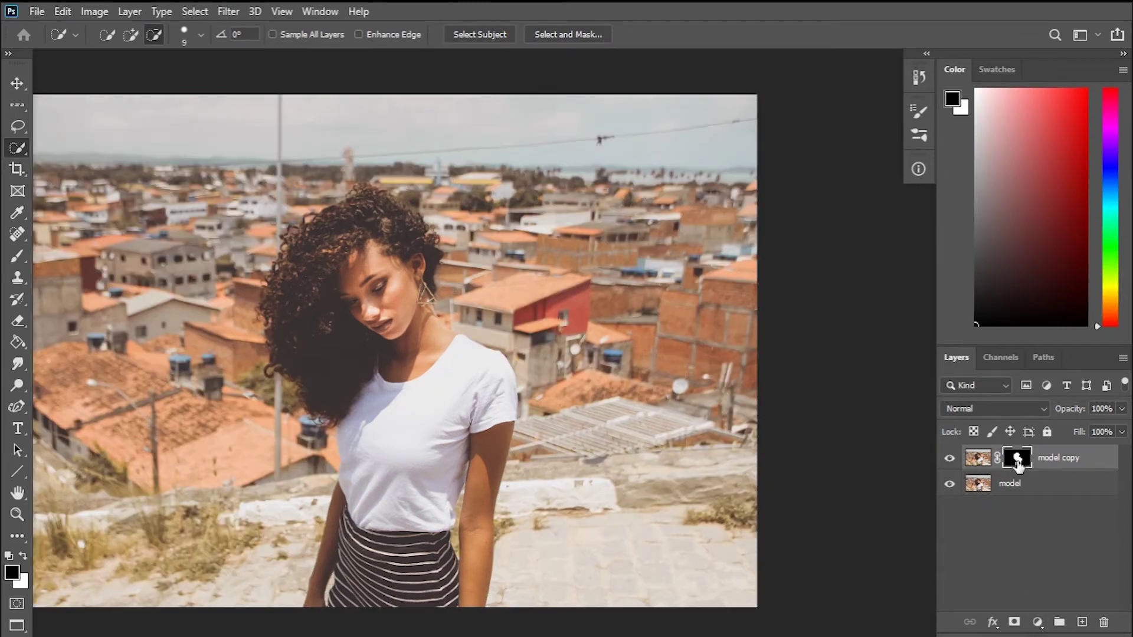
pyautogui.keyDown('ctrl'); pyautogui.click(1017, 464); pyautogui.keyUp('ctrl')
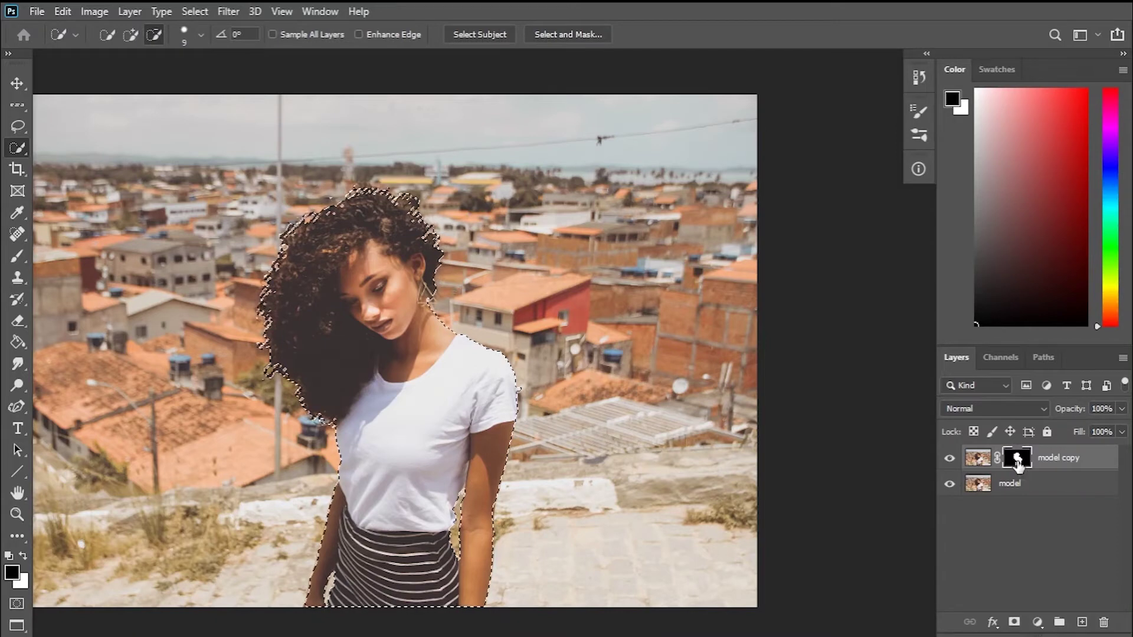
pyautogui.click(189, 10)
pyautogui.moveTo(210, 267)
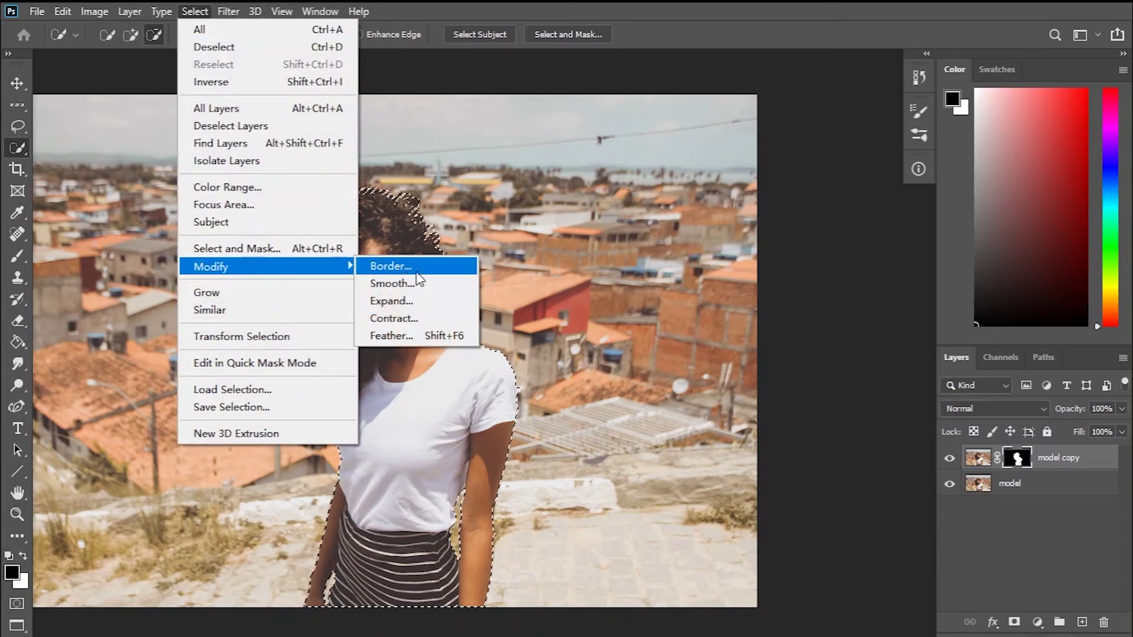
pyautogui.click(426, 303)
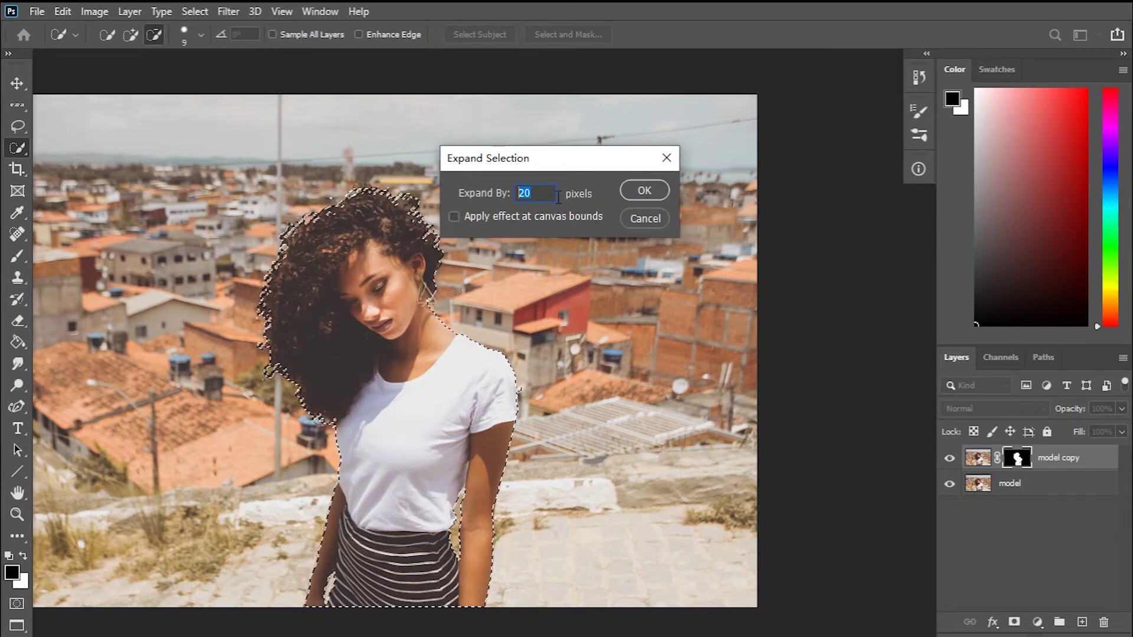
pyautogui.click(644, 189)
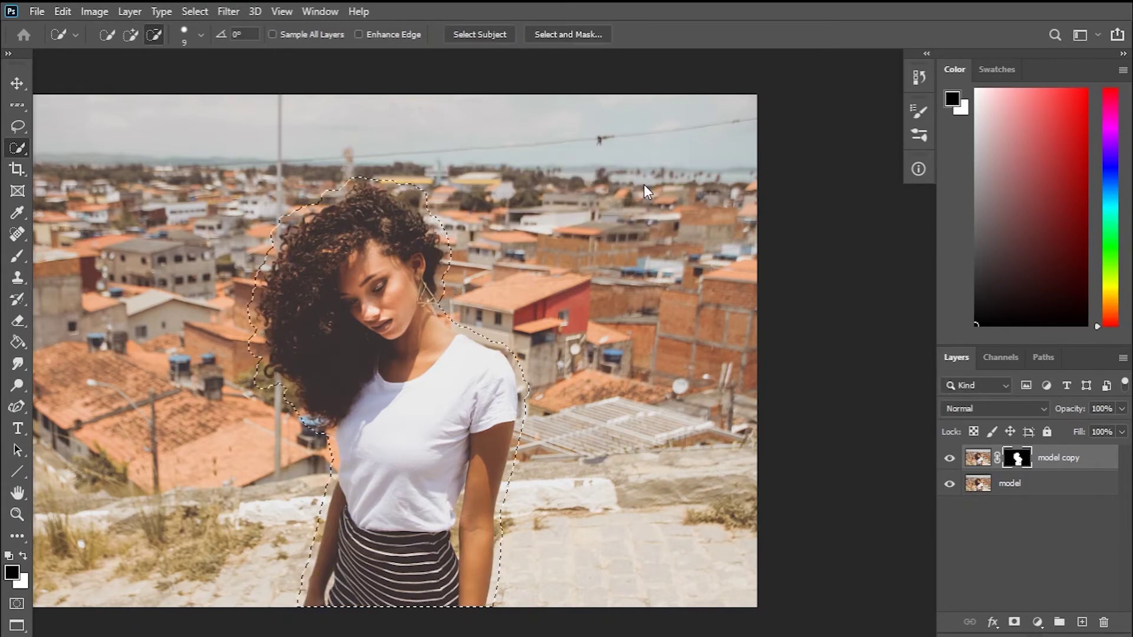
# - Run Content-Aware Fill on the model layer, outputting the filled background to new layer 'model copy 2'
pyautogui.click(1033, 487)
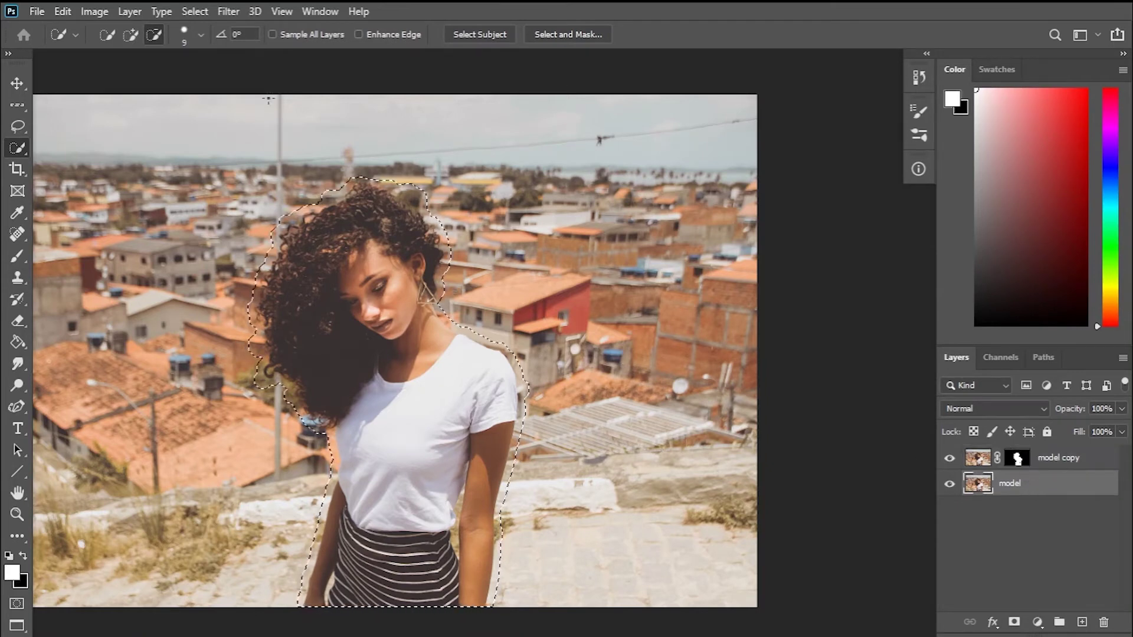
pyautogui.click(96, 13)
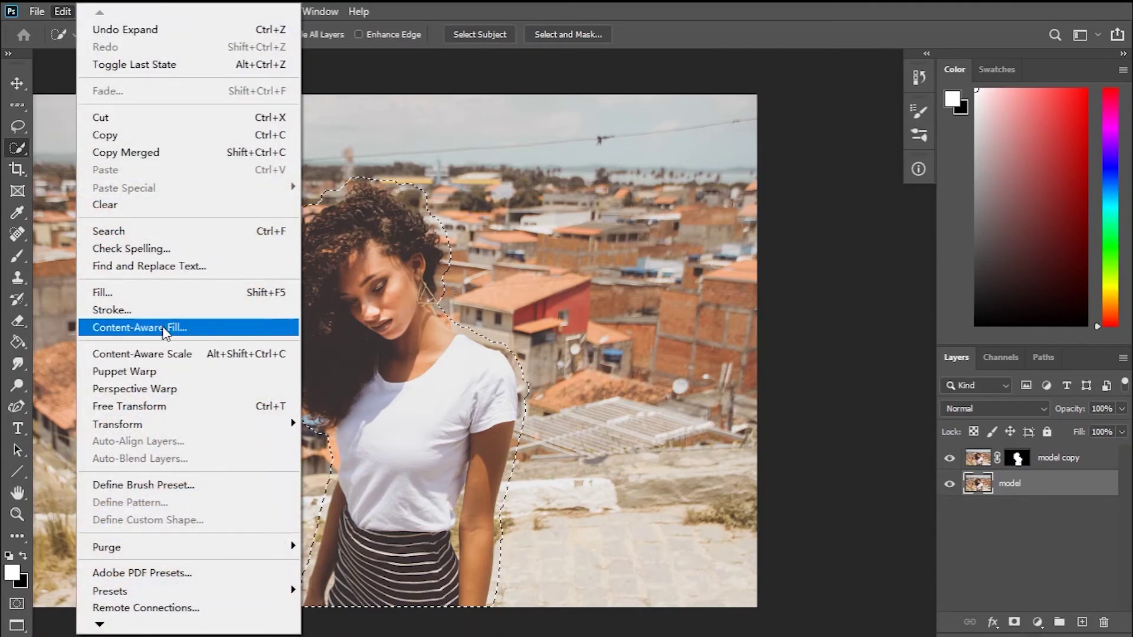
pyautogui.click(161, 327)
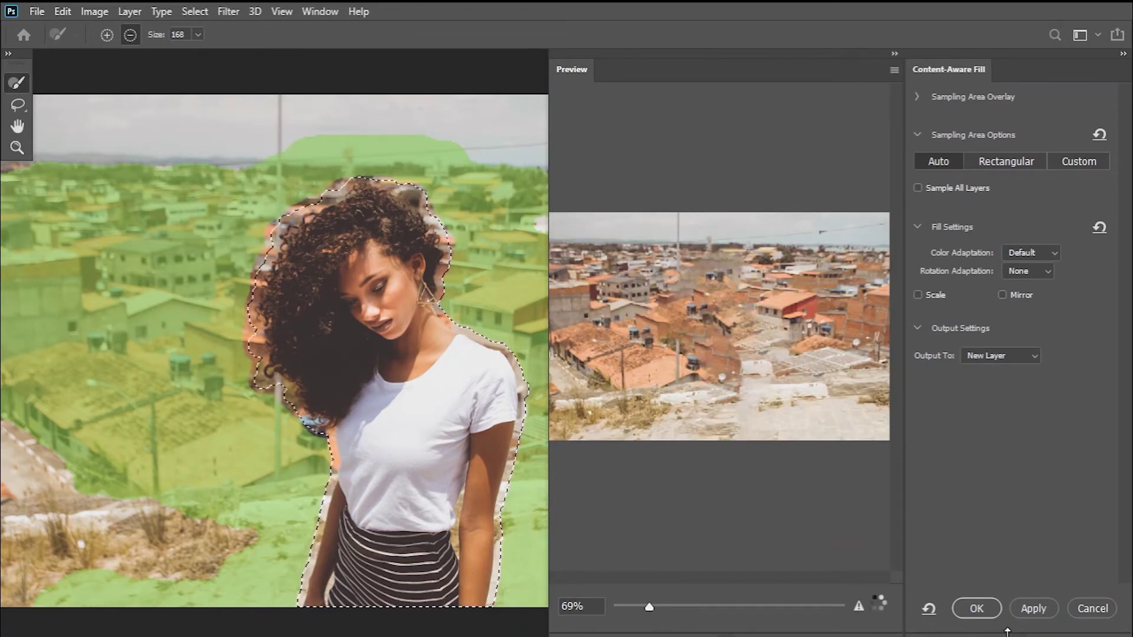
pyautogui.click(971, 603)
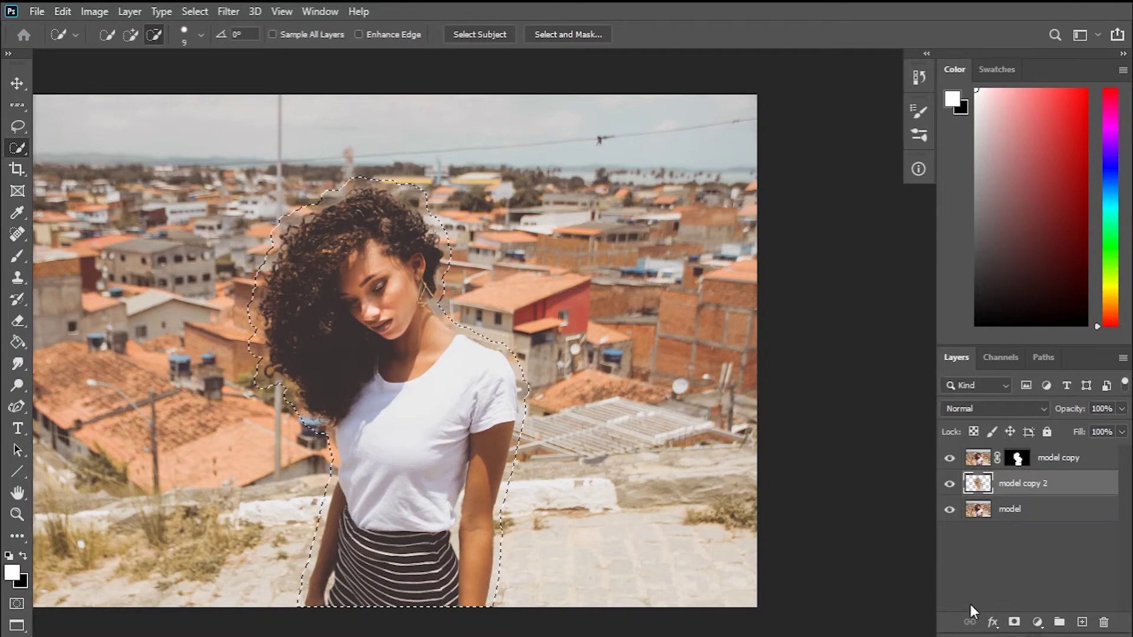
# - Deselect, then duplicate the model layer, move the copy beneath it, and rename it 'backup'
pyautogui.hotkey('ctrl', 'd')
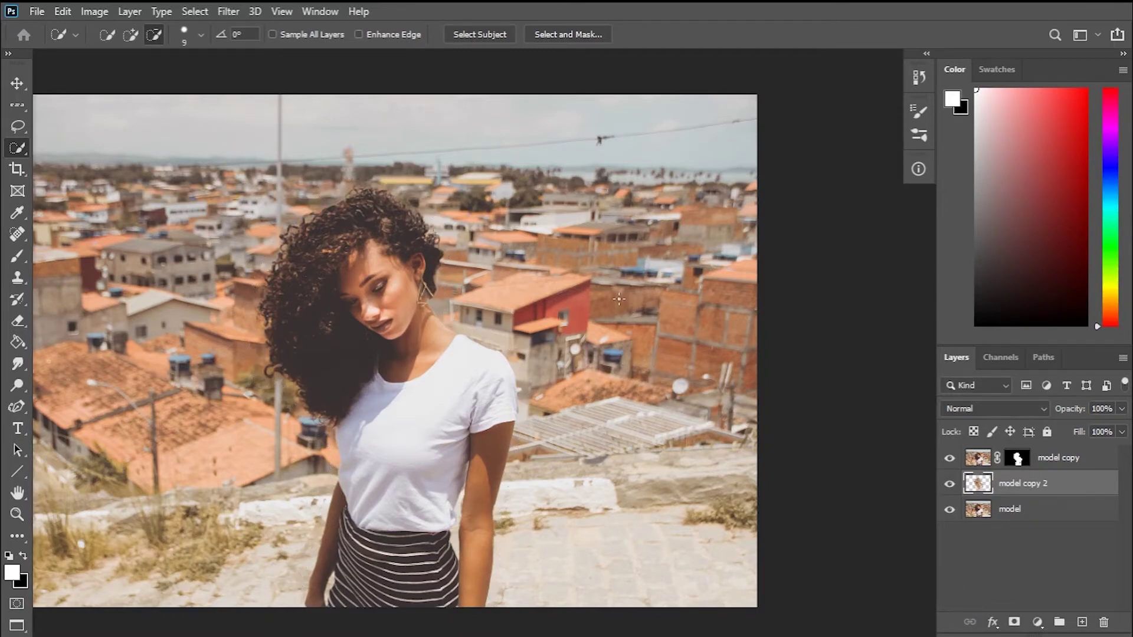
pyautogui.click(1030, 517)
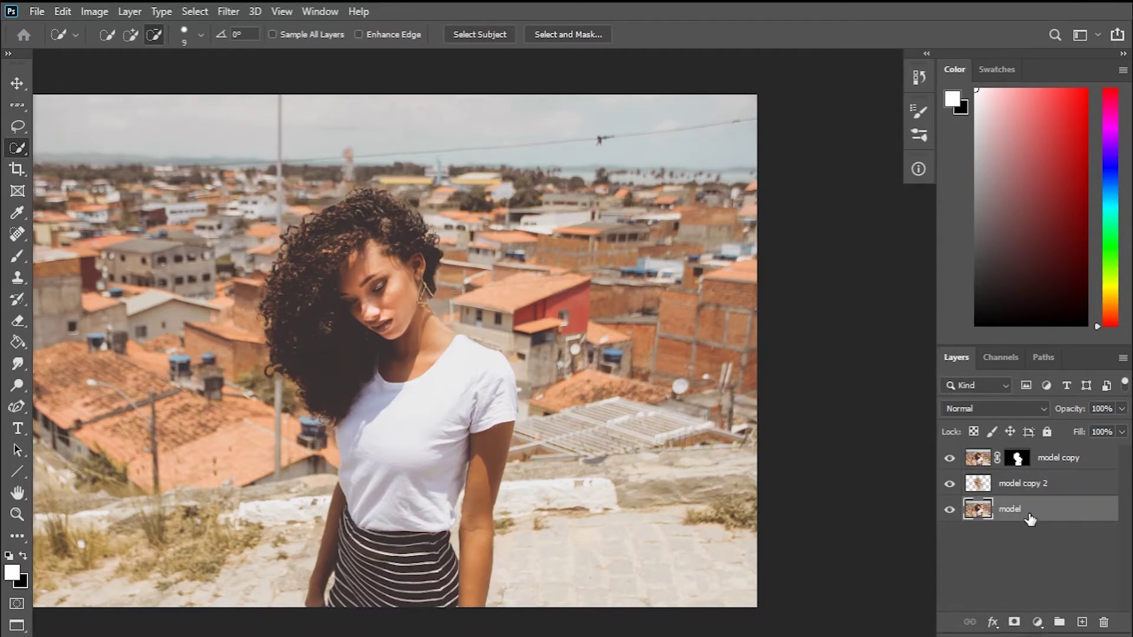
pyautogui.rightClick(1030, 518)
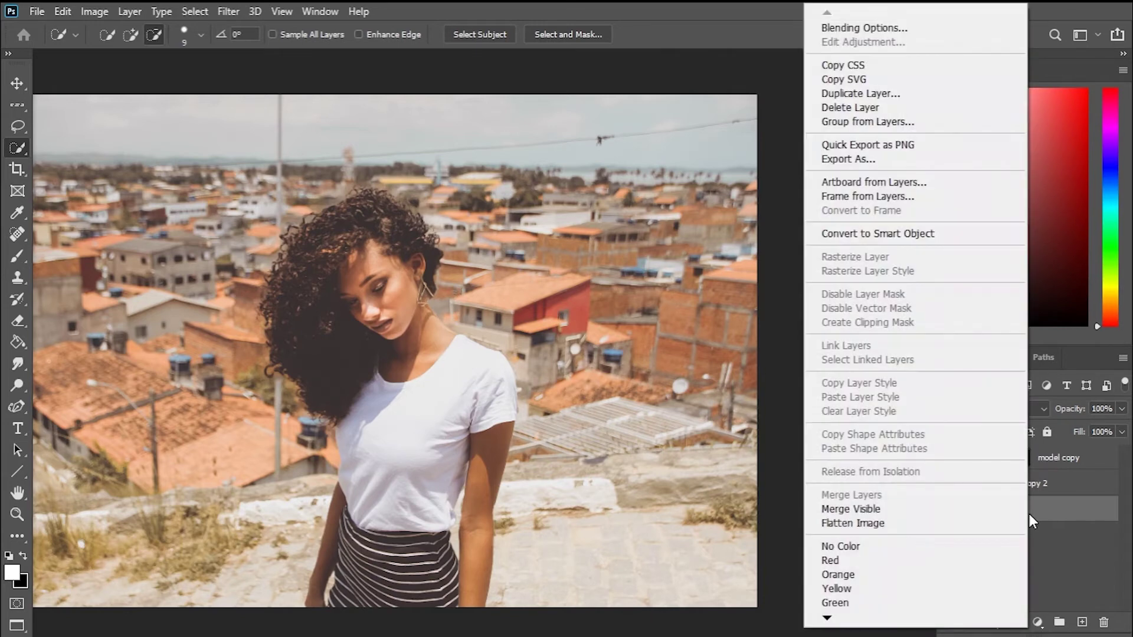
pyautogui.click(885, 94)
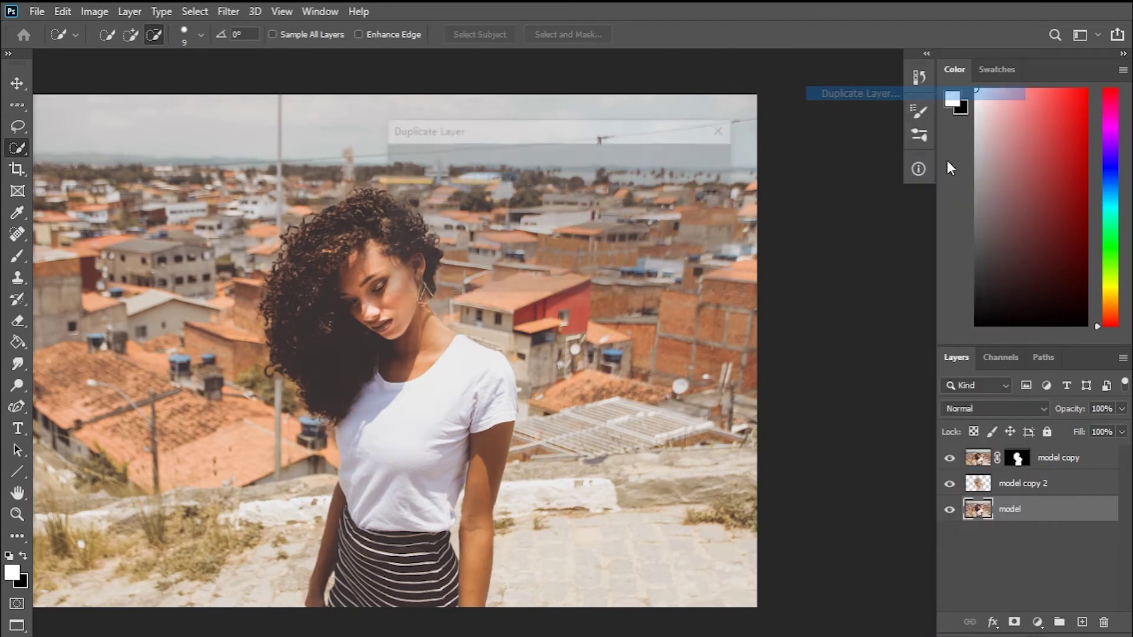
pyautogui.click(715, 161)
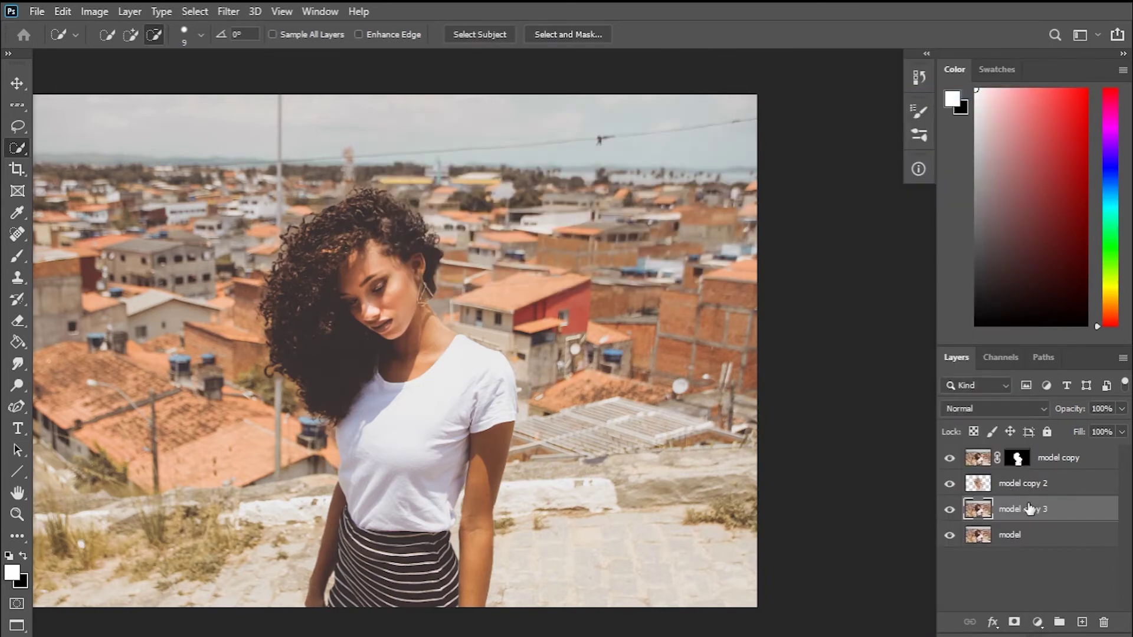
pyautogui.moveTo(1024, 557); pyautogui.dragTo(1024, 552)
pyautogui.doubleClick(1023, 535)
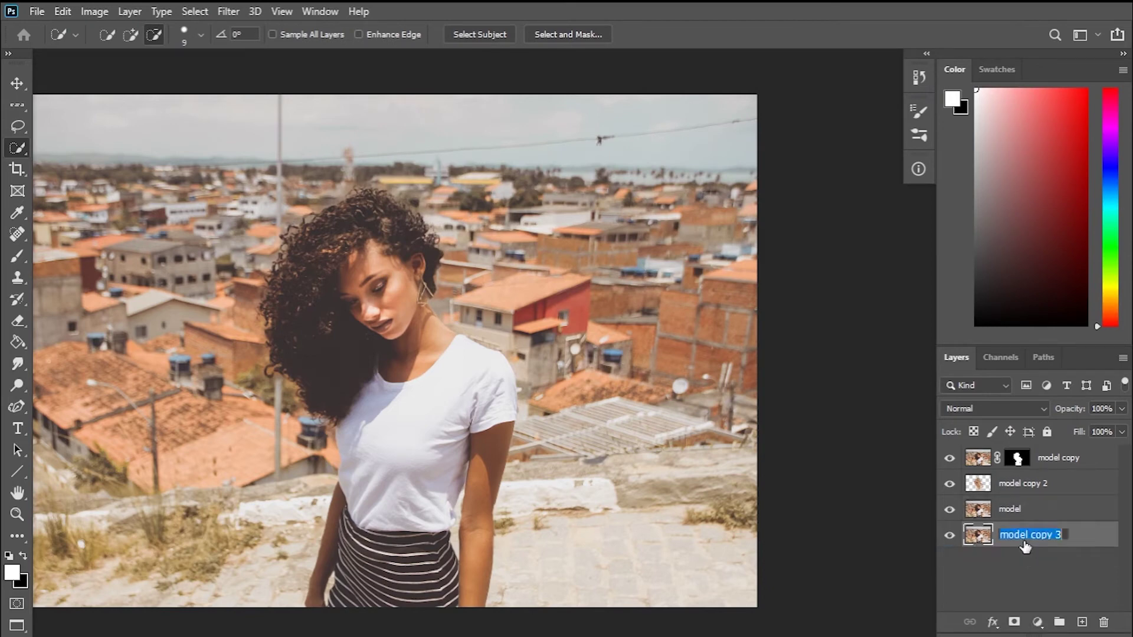
pyautogui.write('backup')
pyautogui.press('Return')
# - Merge the model layer with model copy 2 and convert the result to a Smart Object
pyautogui.click(1033, 510)
pyautogui.keyDown('shift'); pyautogui.click(1050, 489); pyautogui.keyUp('shift')
pyautogui.rightClick(1050, 488)
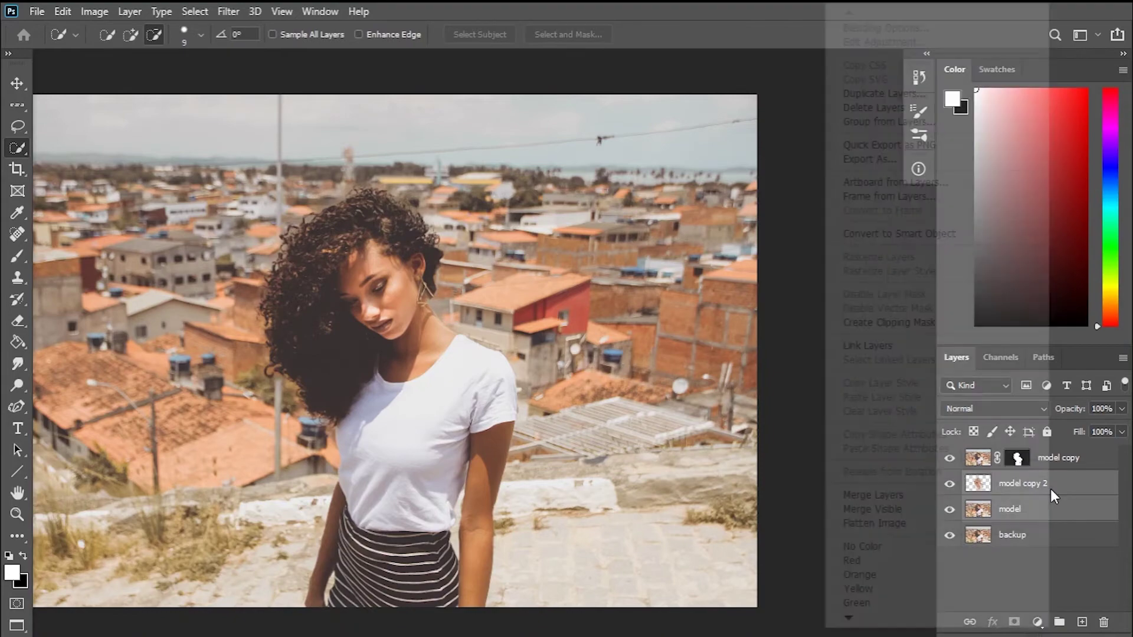
pyautogui.click(965, 497)
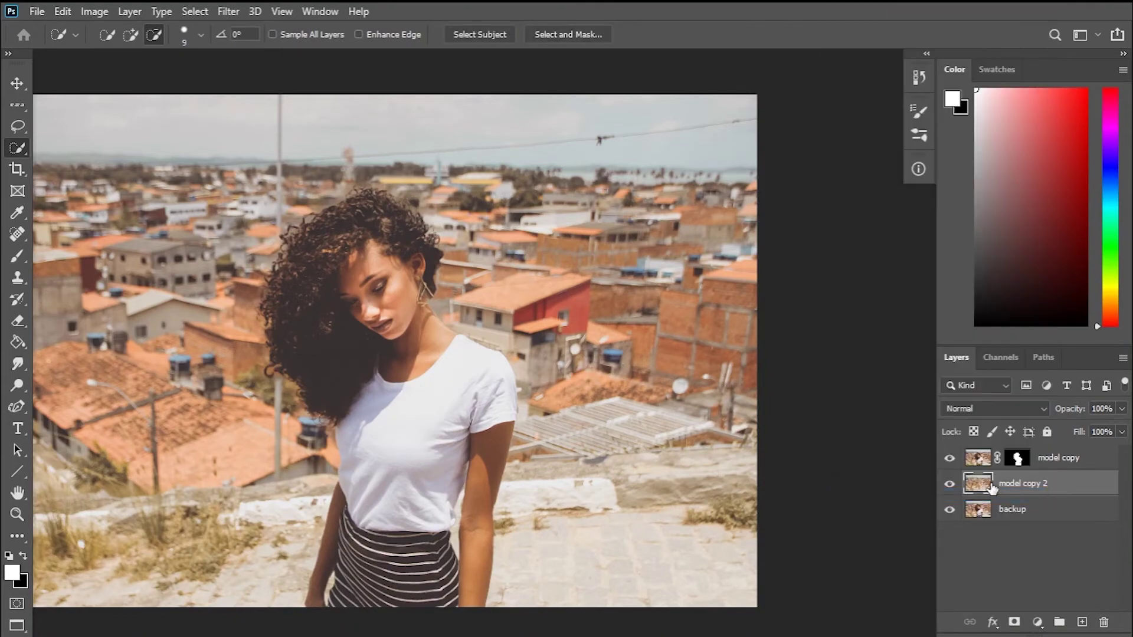
pyautogui.click(950, 459)
pyautogui.click(950, 459)
pyautogui.rightClick(1004, 490)
pyautogui.click(876, 236)
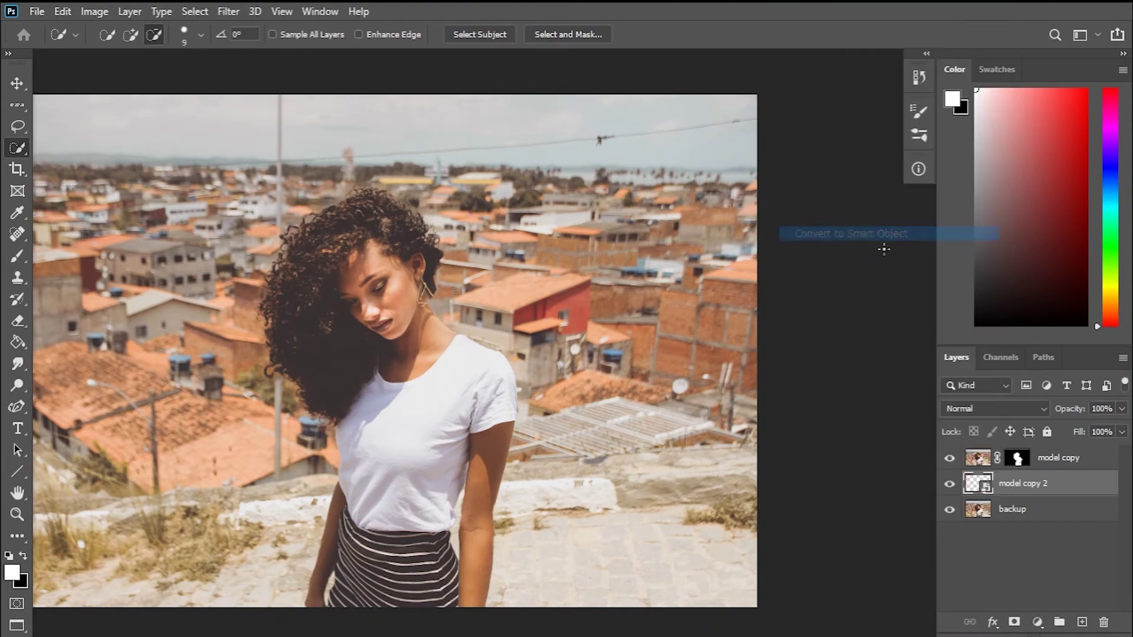
# - Apply a Tilt-Shift blur and position the focus band, tilted about -1.7°, around the model
pyautogui.click(229, 12)
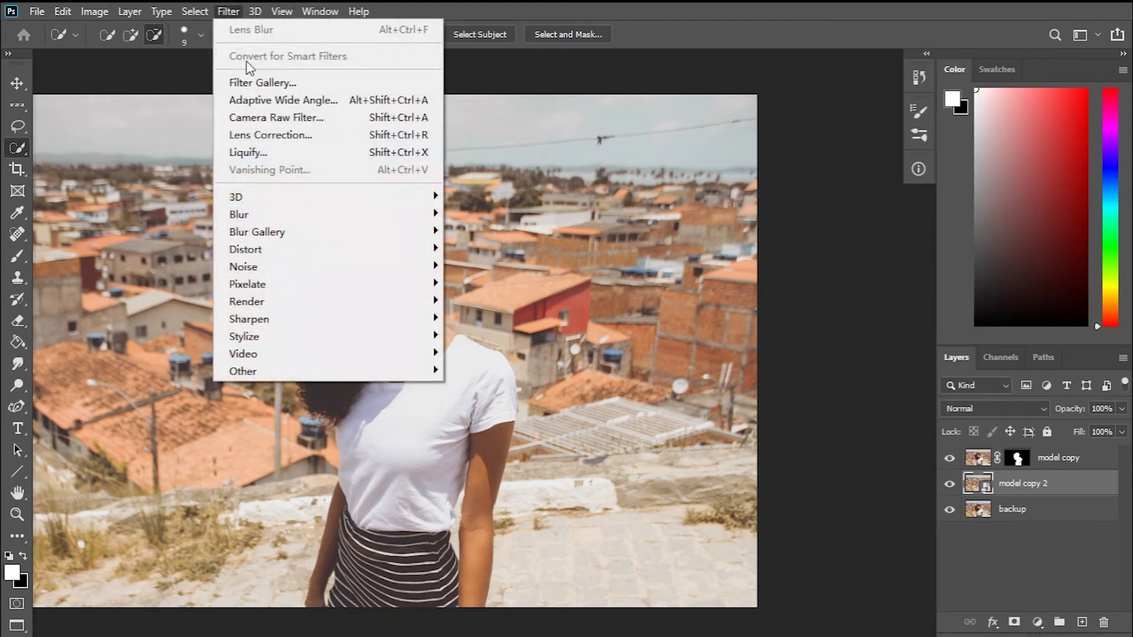
pyautogui.moveTo(256, 232)
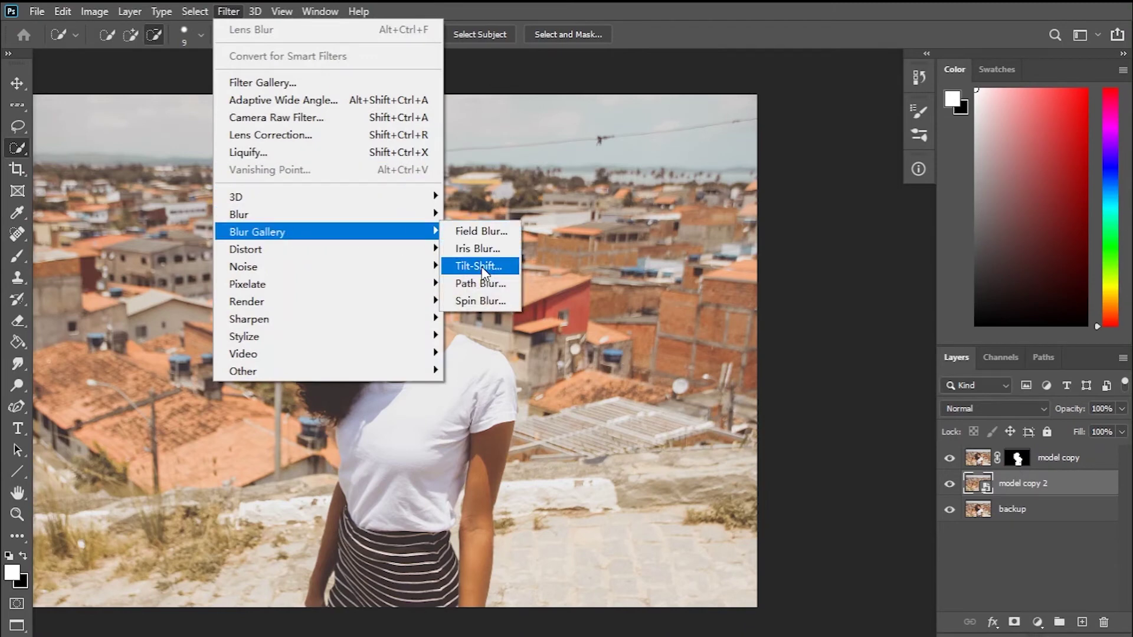
pyautogui.click(479, 267)
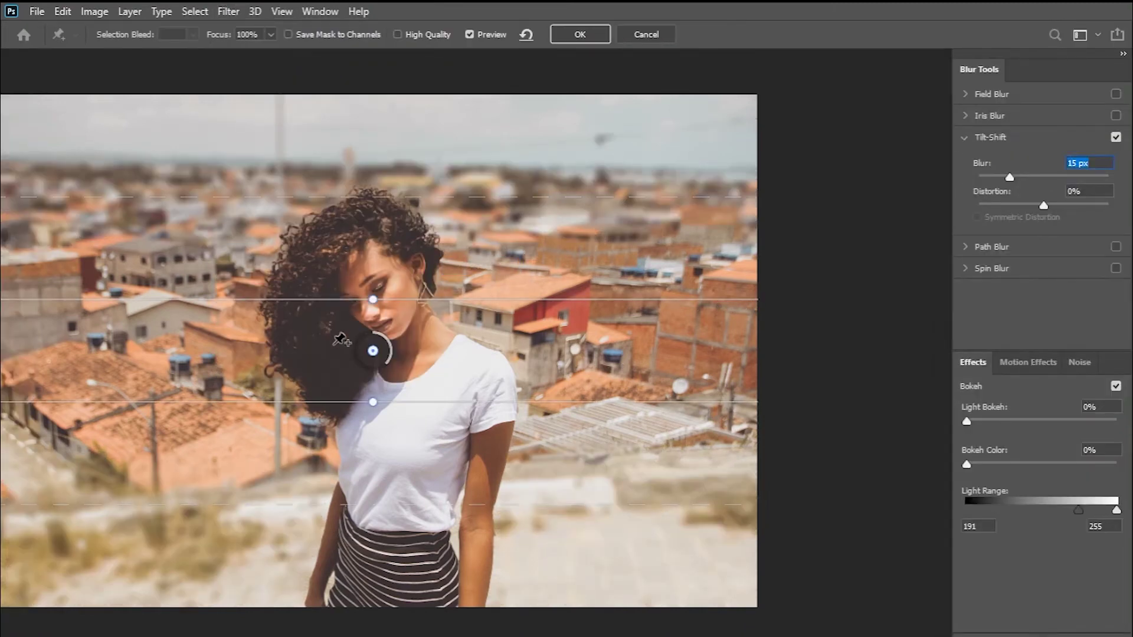
pyautogui.moveTo(373, 350)
pyautogui.mouseDown()
pyautogui.moveTo(387, 613)
pyautogui.moveTo(389, 598)
pyautogui.mouseUp()
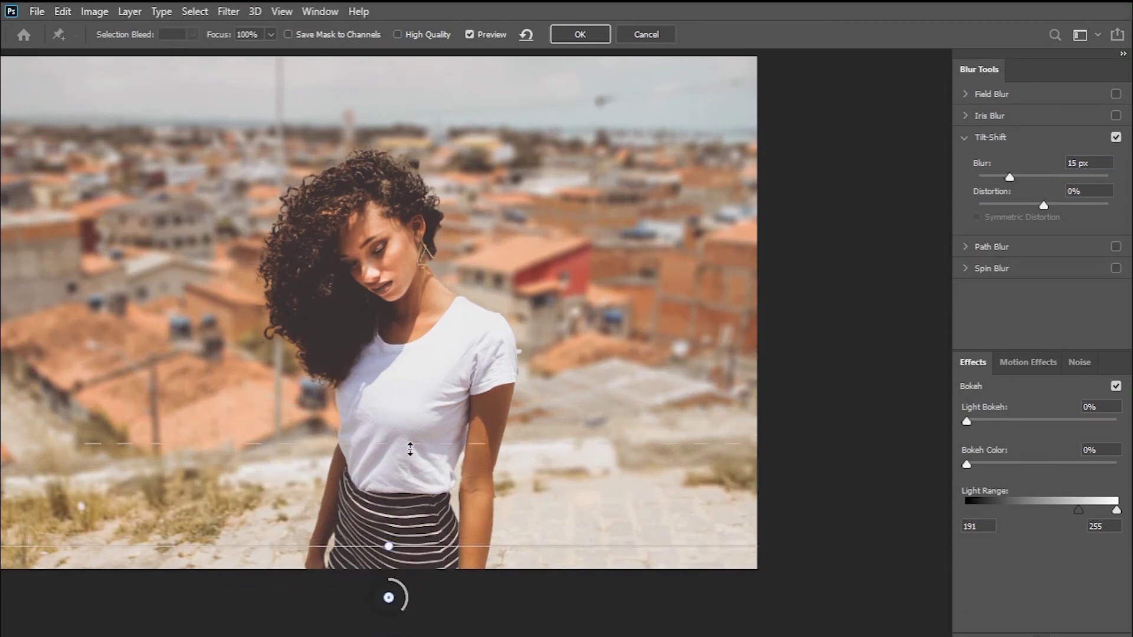
pyautogui.moveTo(411, 444); pyautogui.dragTo(434, 281)
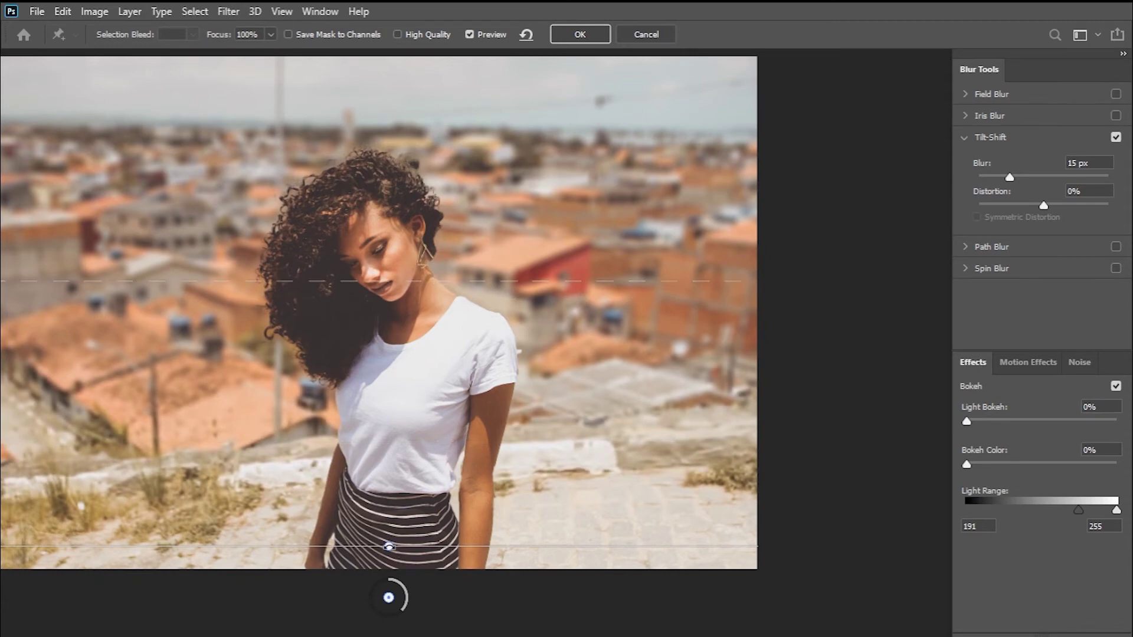
pyautogui.moveTo(388, 546); pyautogui.dragTo(390, 548)
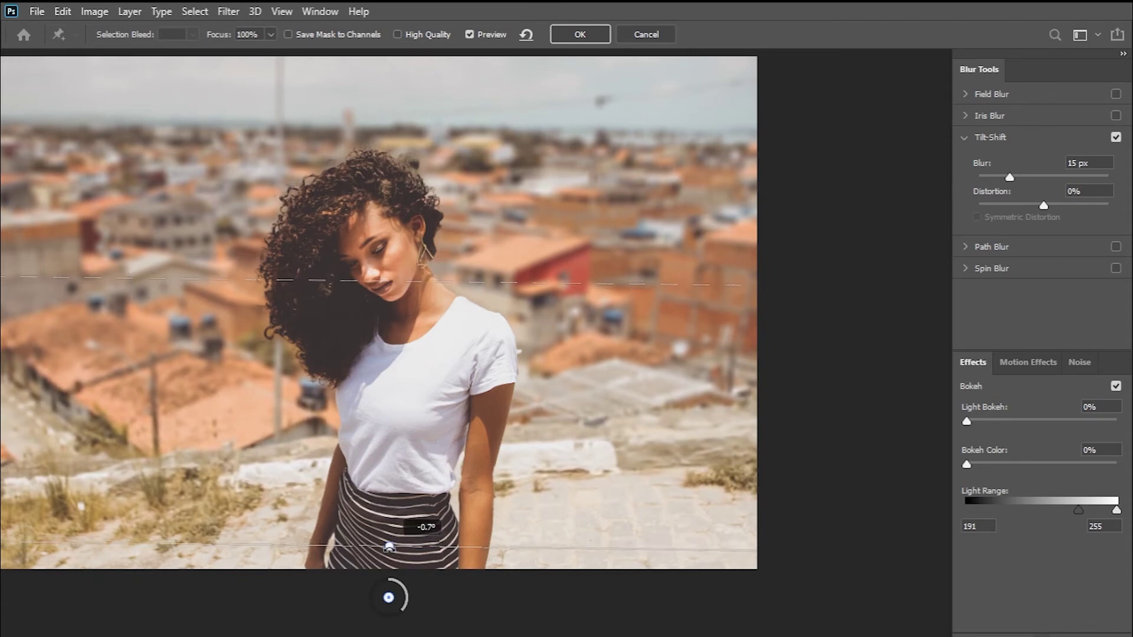
pyautogui.moveTo(429, 545); pyautogui.dragTo(428, 554)
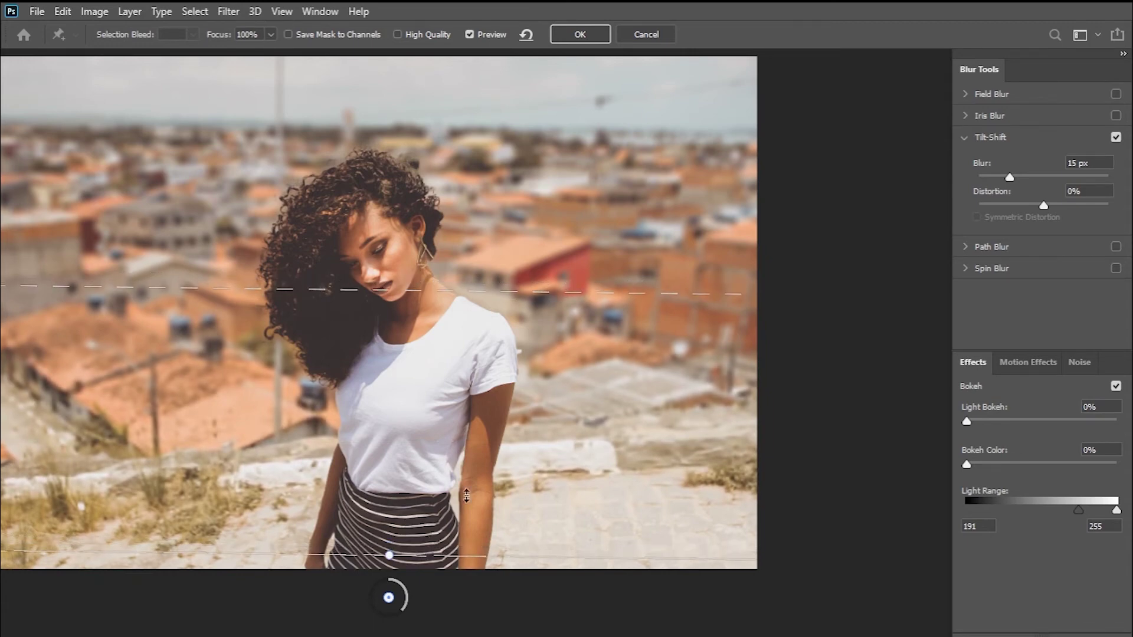
pyautogui.moveTo(467, 278); pyautogui.dragTo(466, 275)
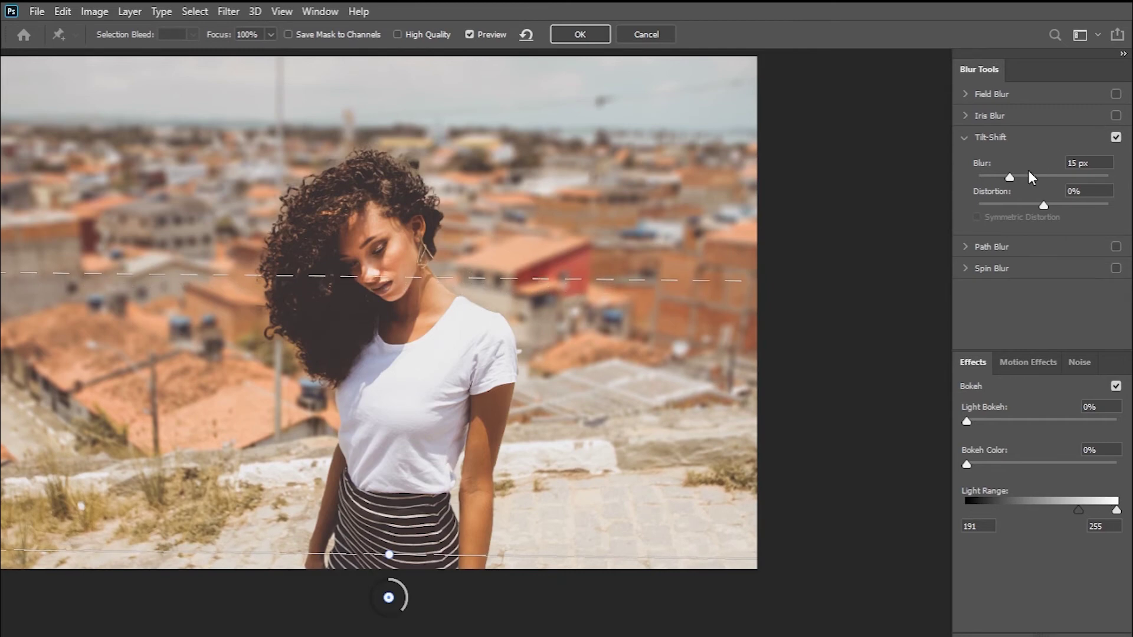
# - Fine-tune the focus lines, set Blur to 18 px and Distortion to 2%, and apply the filter
pyautogui.moveTo(1010, 177)
pyautogui.mouseDown()
pyautogui.moveTo(1031, 181)
pyautogui.moveTo(1008, 181)
pyautogui.moveTo(1030, 180)
pyautogui.moveTo(1018, 179)
pyautogui.mouseUp()
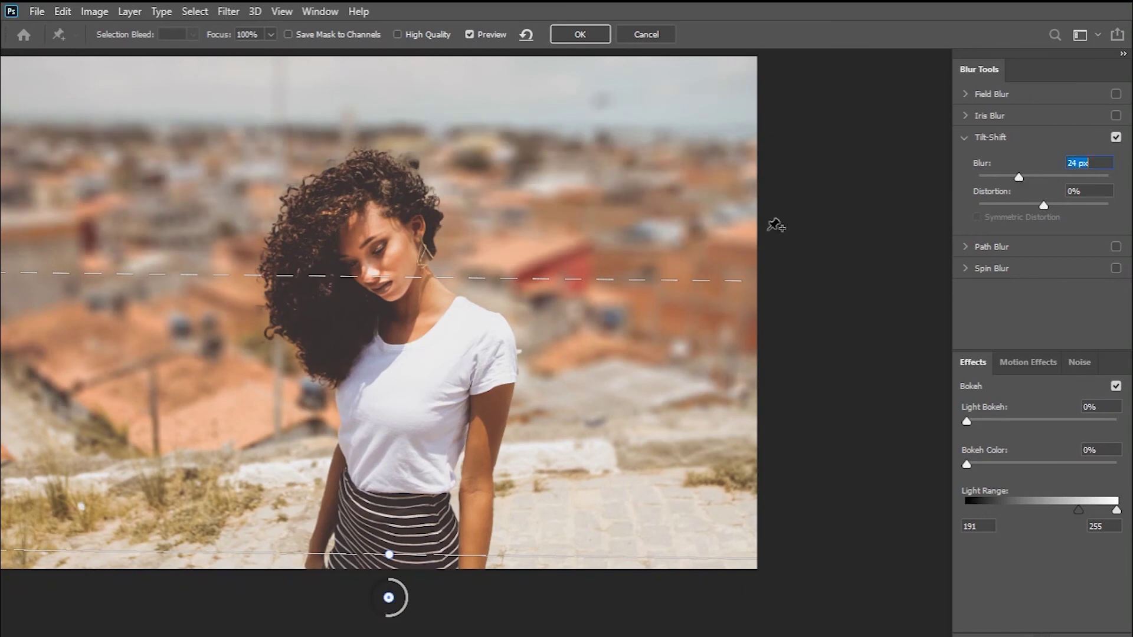
pyautogui.moveTo(462, 282)
pyautogui.mouseDown()
pyautogui.moveTo(471, 392)
pyautogui.moveTo(467, 322)
pyautogui.moveTo(472, 346)
pyautogui.mouseUp()
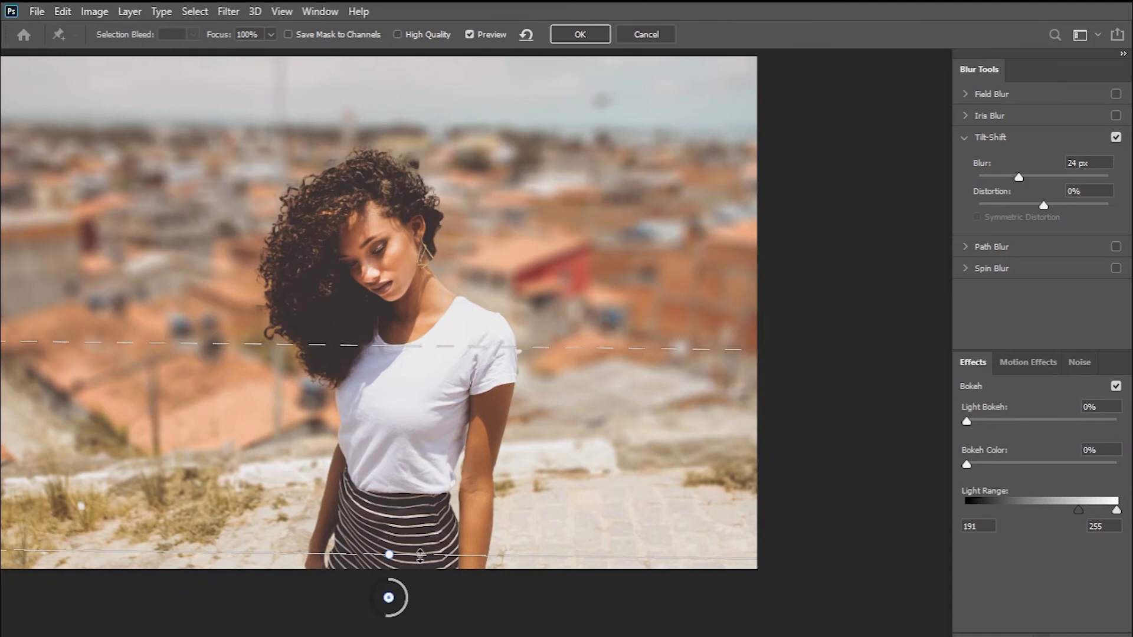
pyautogui.moveTo(421, 555); pyautogui.dragTo(420, 559)
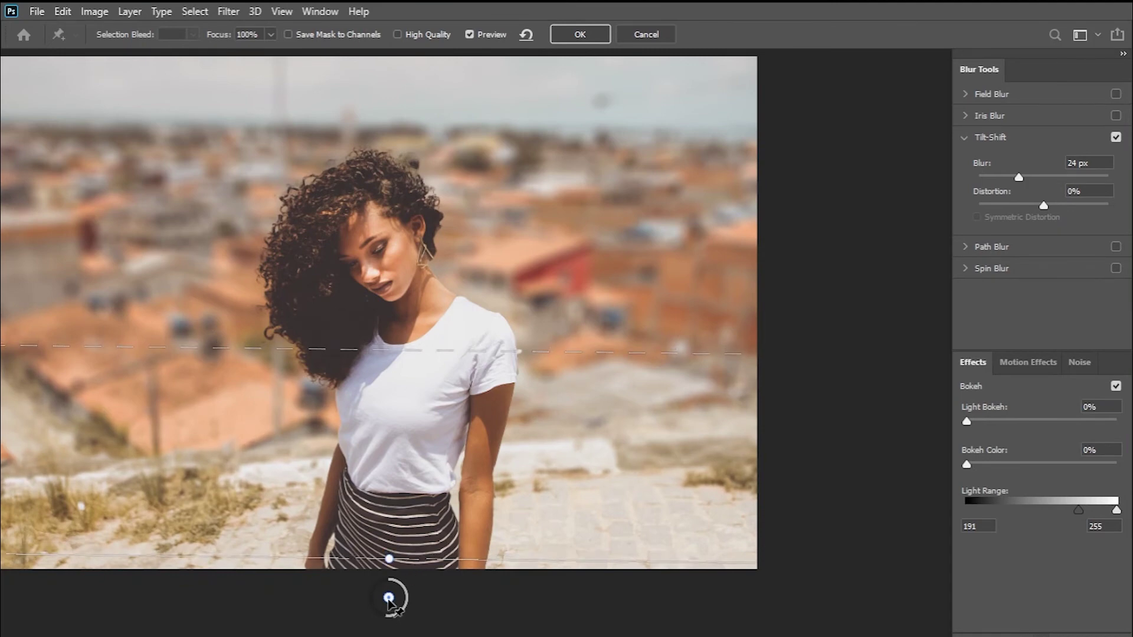
pyautogui.moveTo(387, 597); pyautogui.dragTo(394, 585)
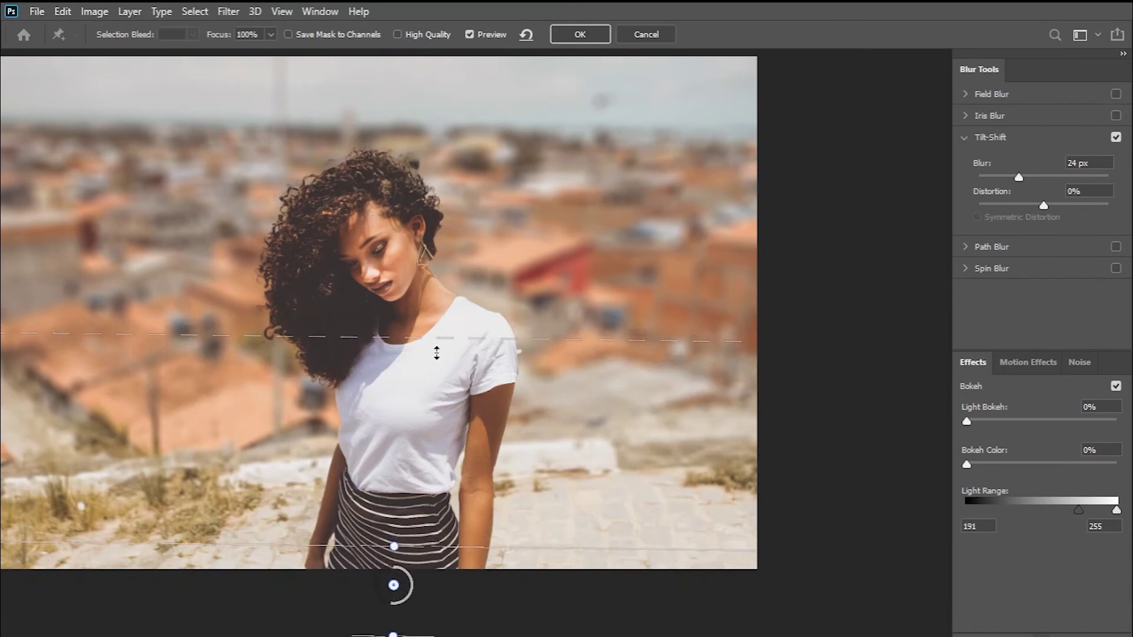
pyautogui.moveTo(445, 547); pyautogui.dragTo(446, 530)
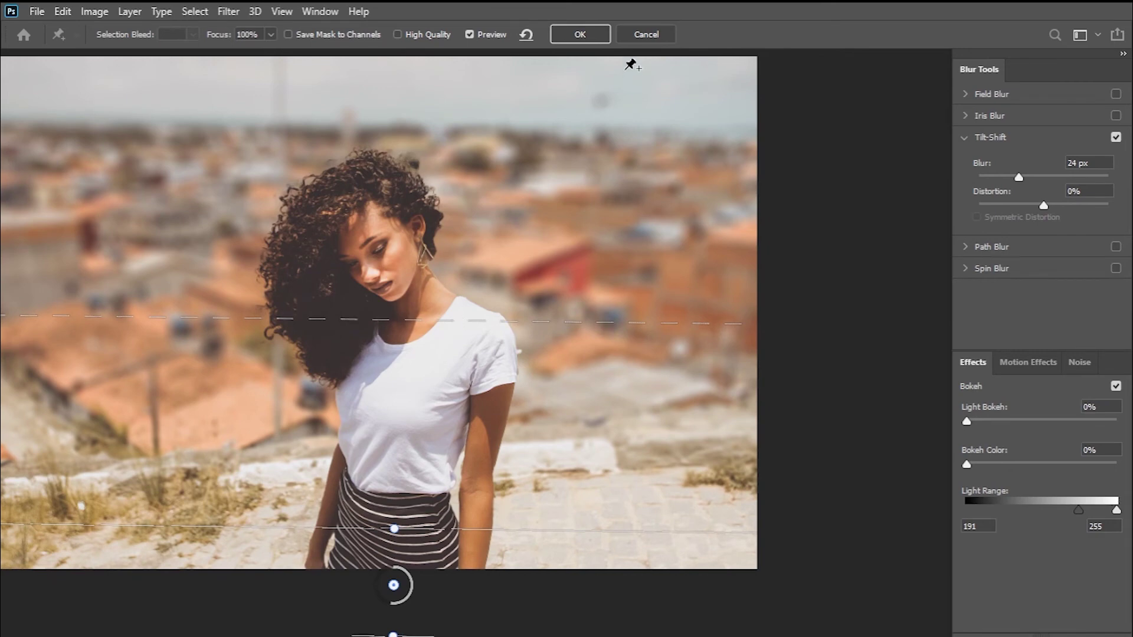
pyautogui.moveTo(1018, 176); pyautogui.dragTo(1011, 175)
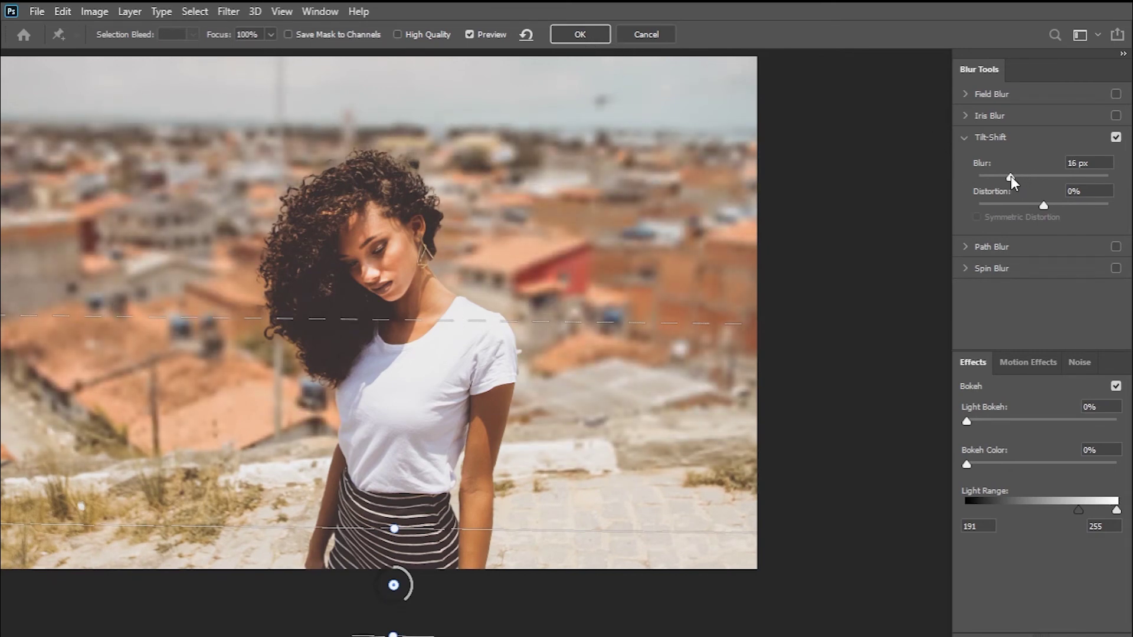
pyautogui.moveTo(1043, 205); pyautogui.dragTo(1069, 205)
pyautogui.moveTo(1054, 207); pyautogui.dragTo(1045, 205)
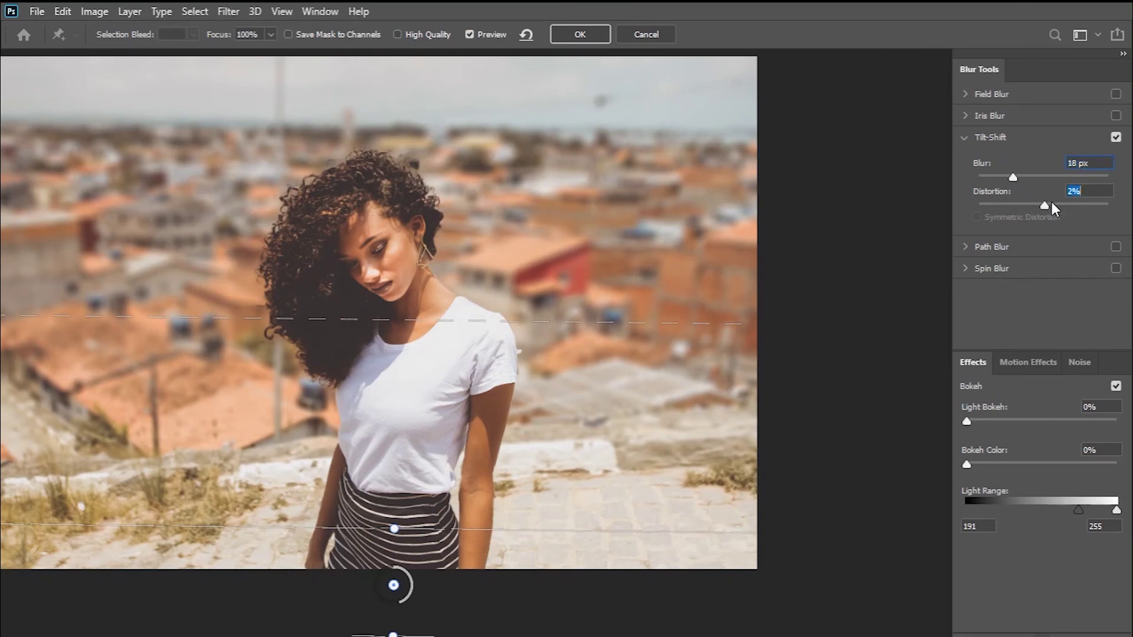
pyautogui.click(577, 36)
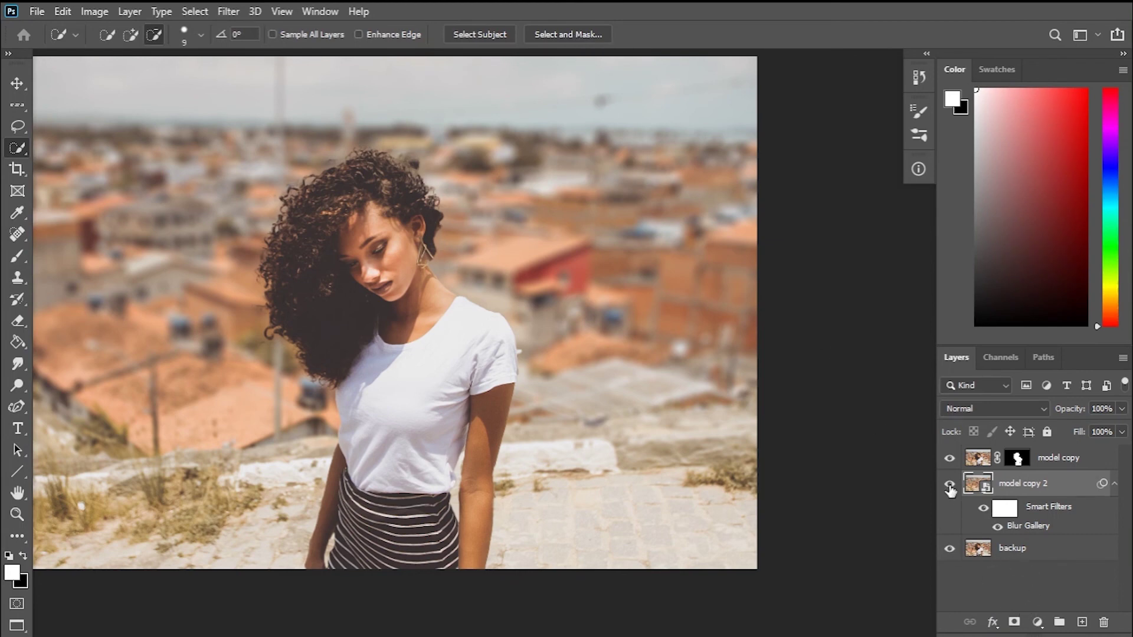
pyautogui.scroll(2, 499, 316)
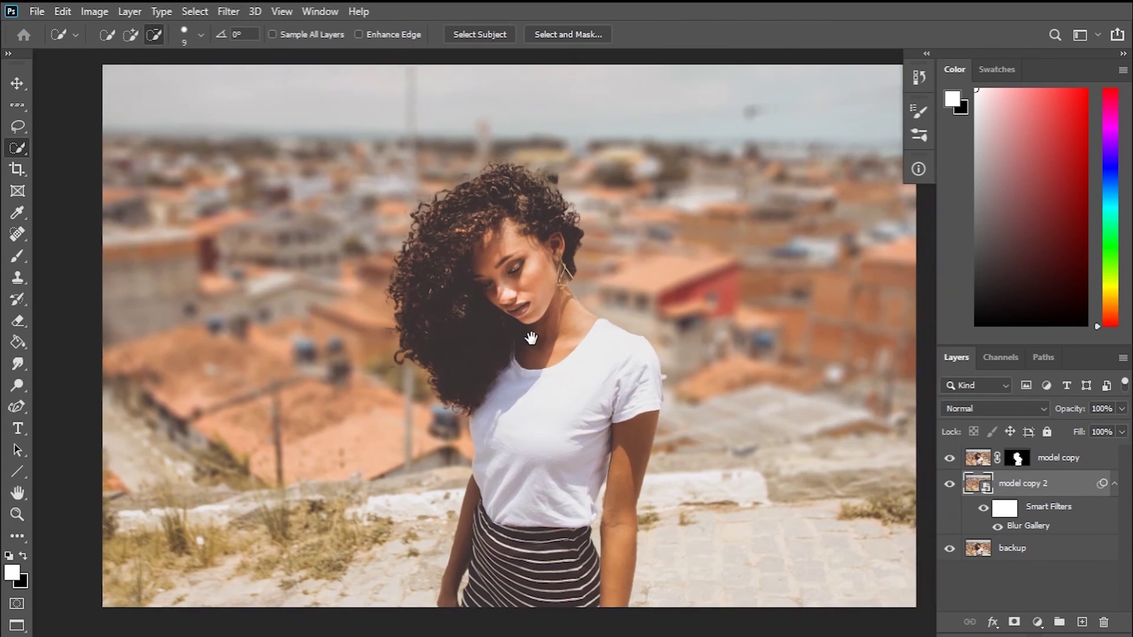
pyautogui.moveTo(531, 334); pyautogui.dragTo(505, 337)
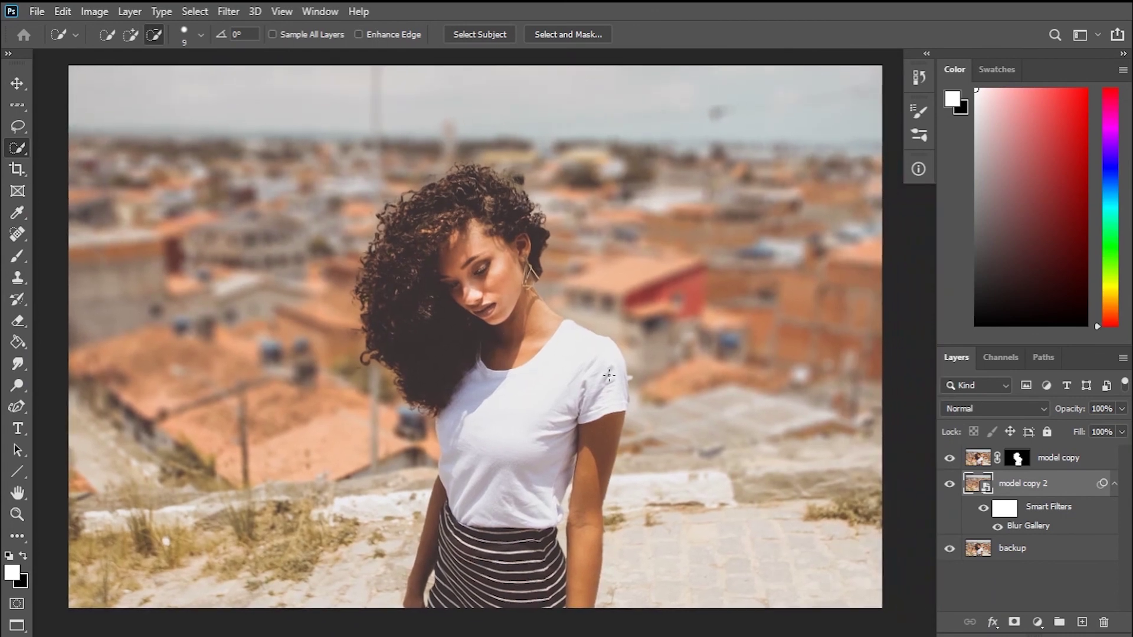
pyautogui.click(950, 485)
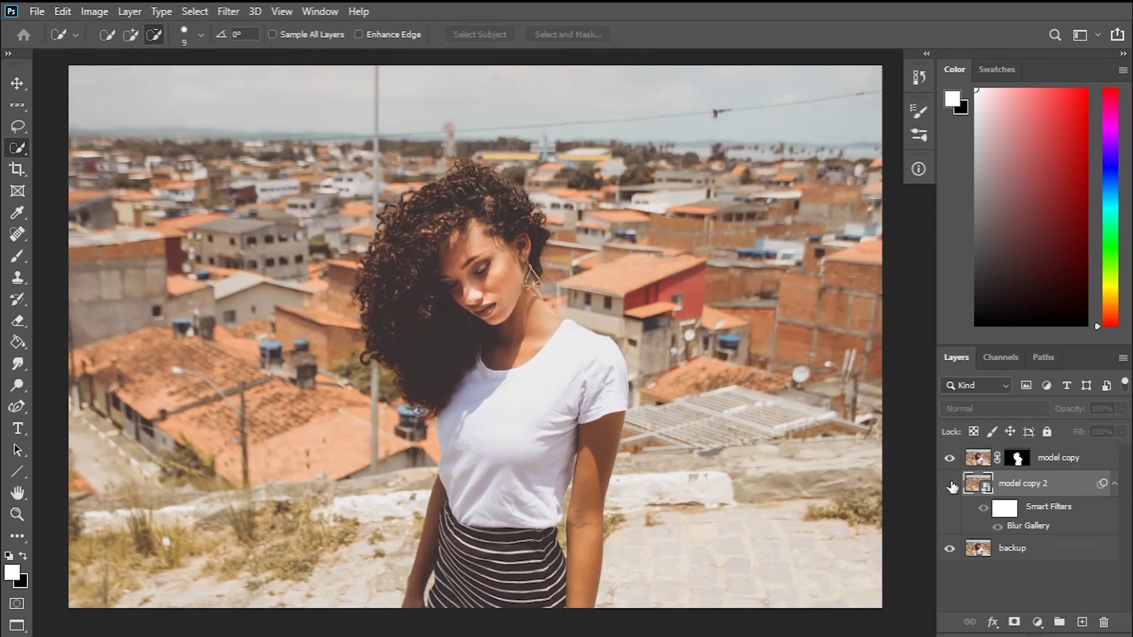
pyautogui.click(950, 485)
pyautogui.click(950, 486)
pyautogui.click(950, 485)
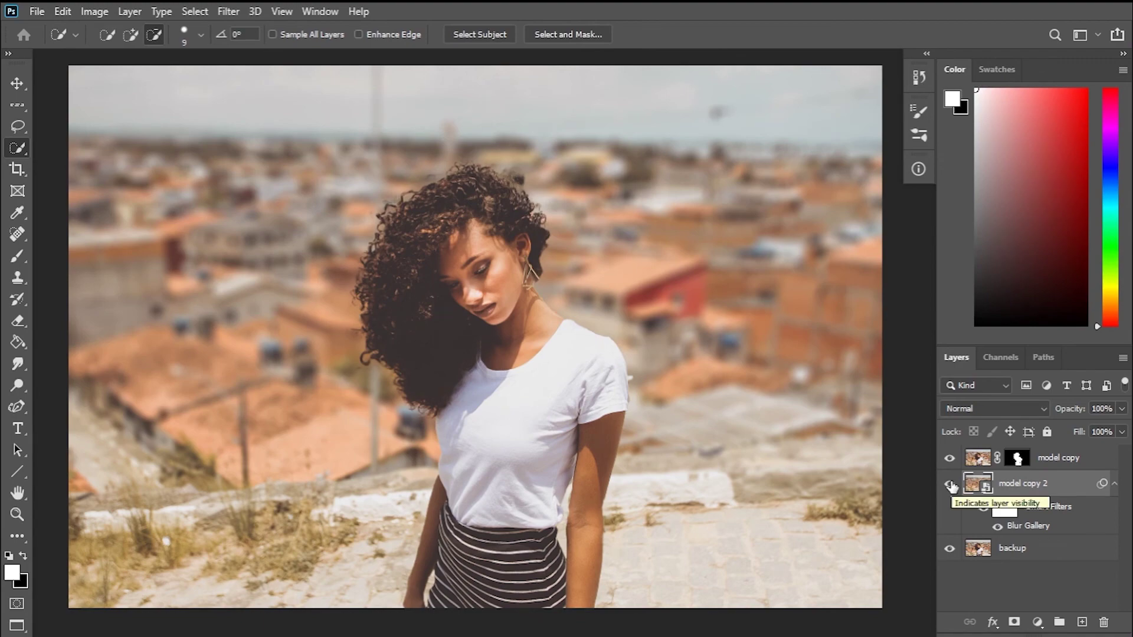
pyautogui.click(950, 485)
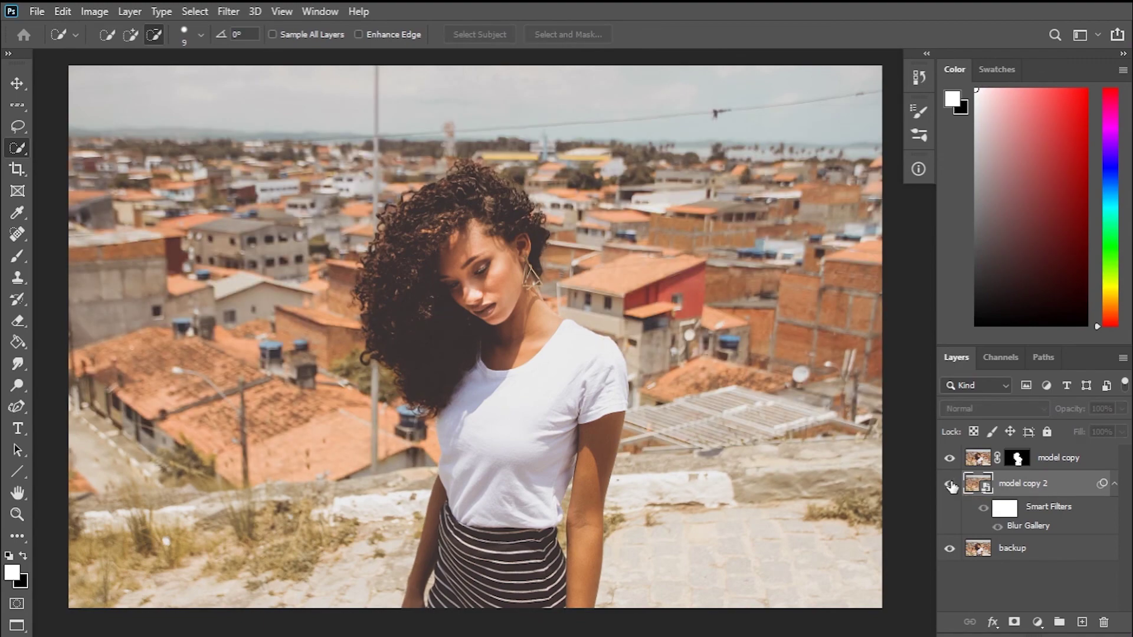
pyautogui.click(950, 485)
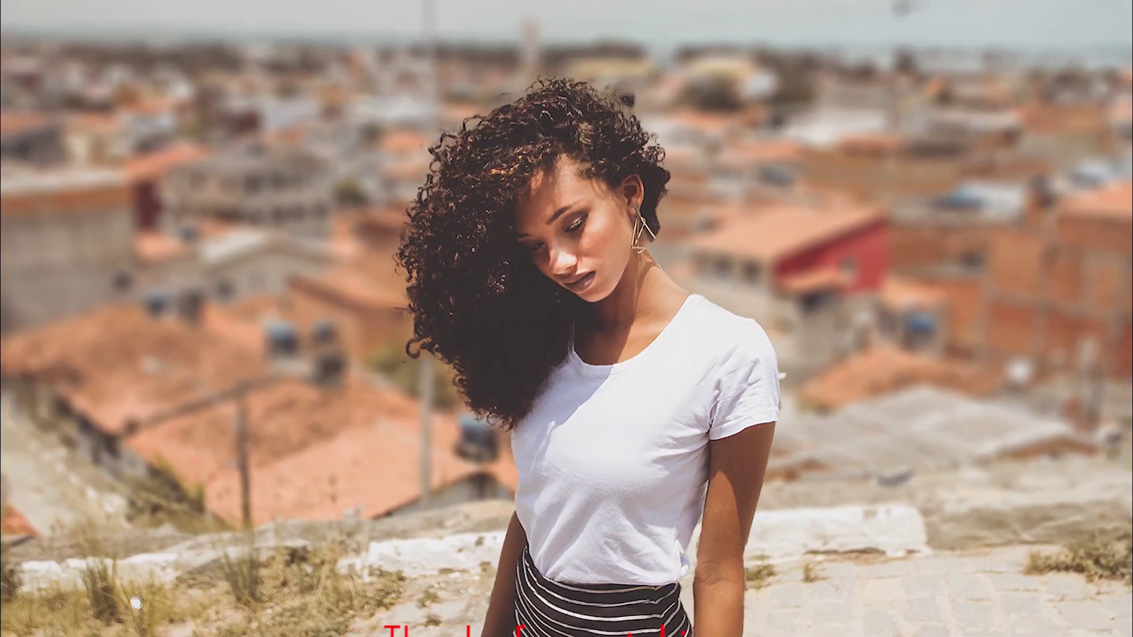